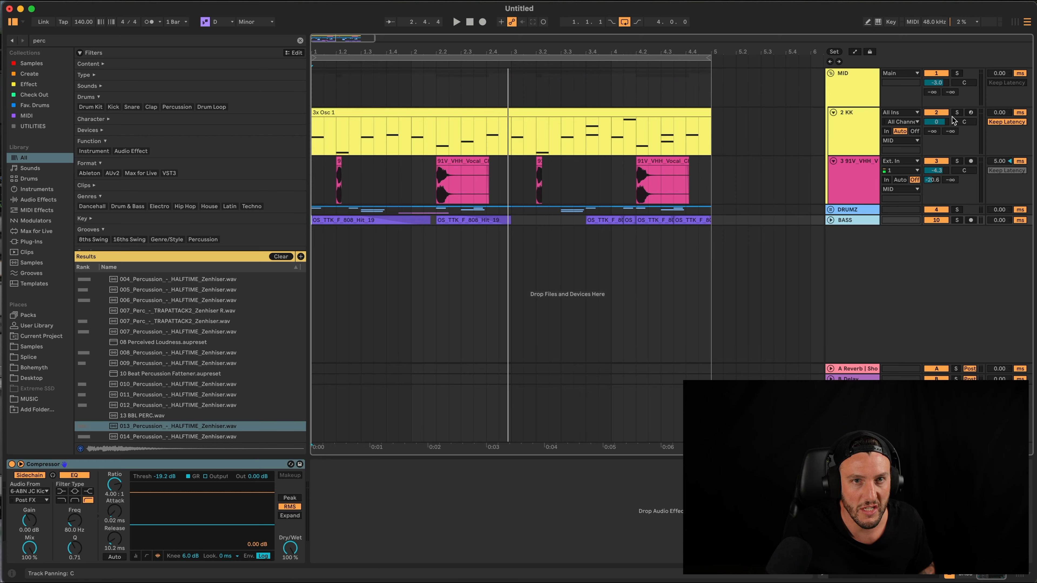
Play the arrangement from the melody clip, then stop and select the 3x Osc 1 clips
scroll(669, 197, down, 5)
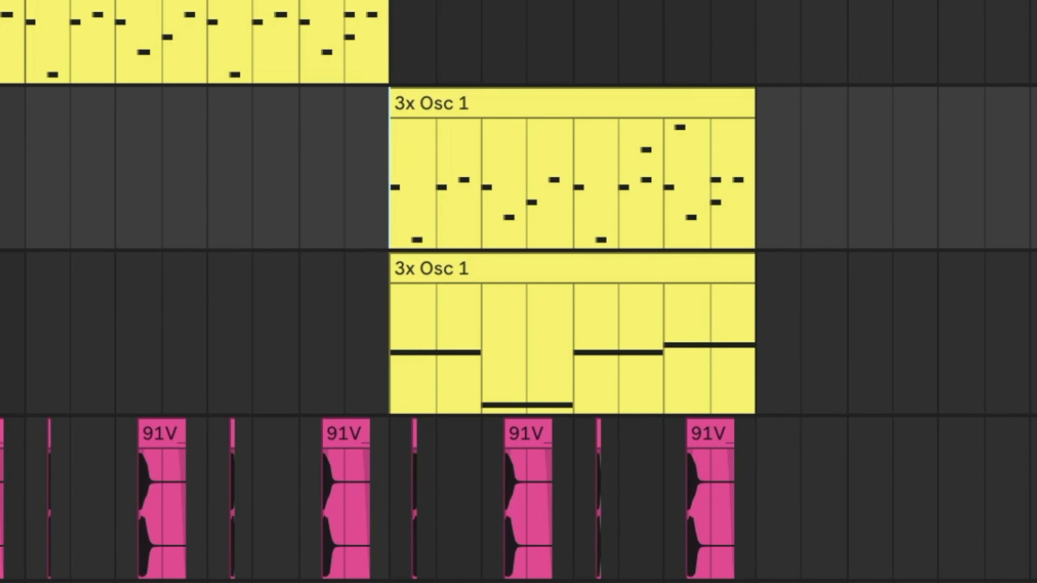
key(space)
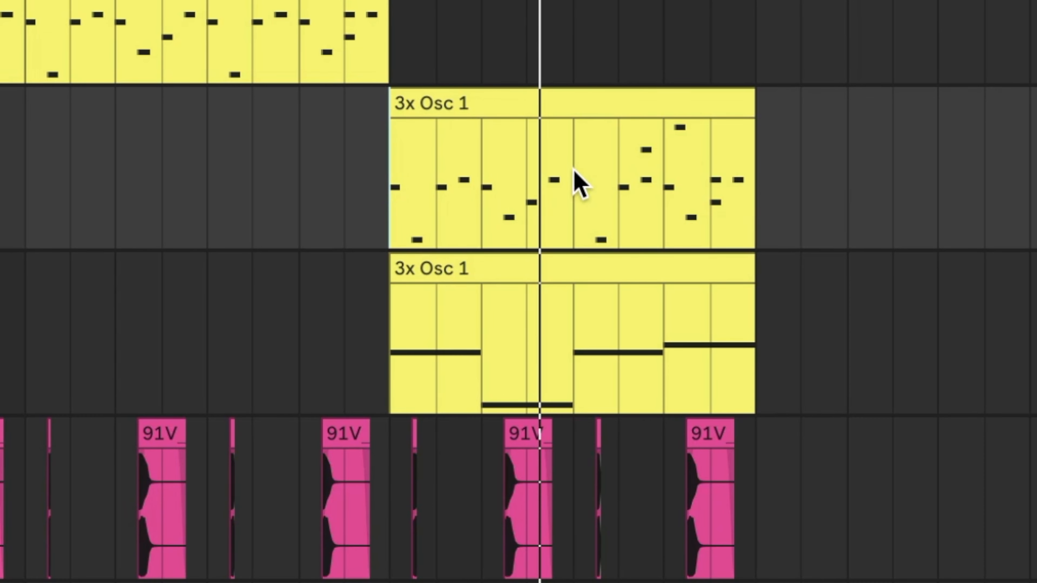
click(571, 115)
key(space)
click(462, 274)
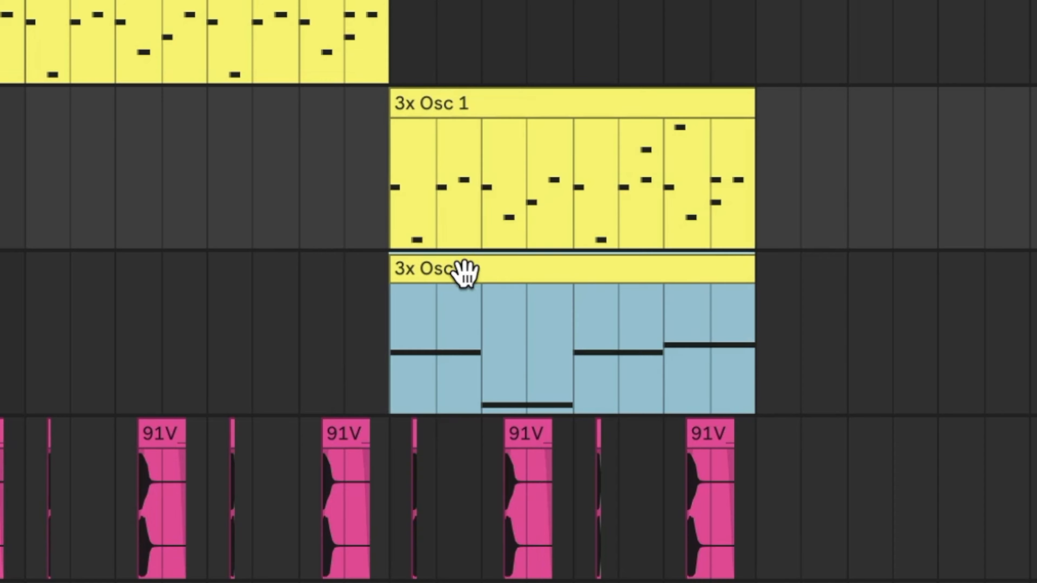
click(518, 102)
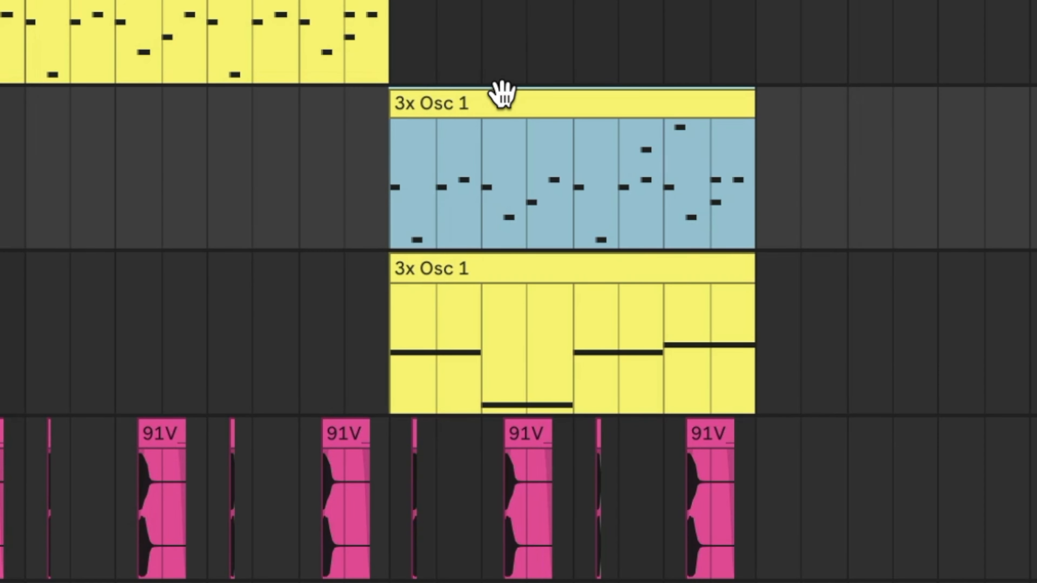
Open the notes of track 4's lower melody clip and play the slowed melody from its start
double_click(502, 94)
key(Down)
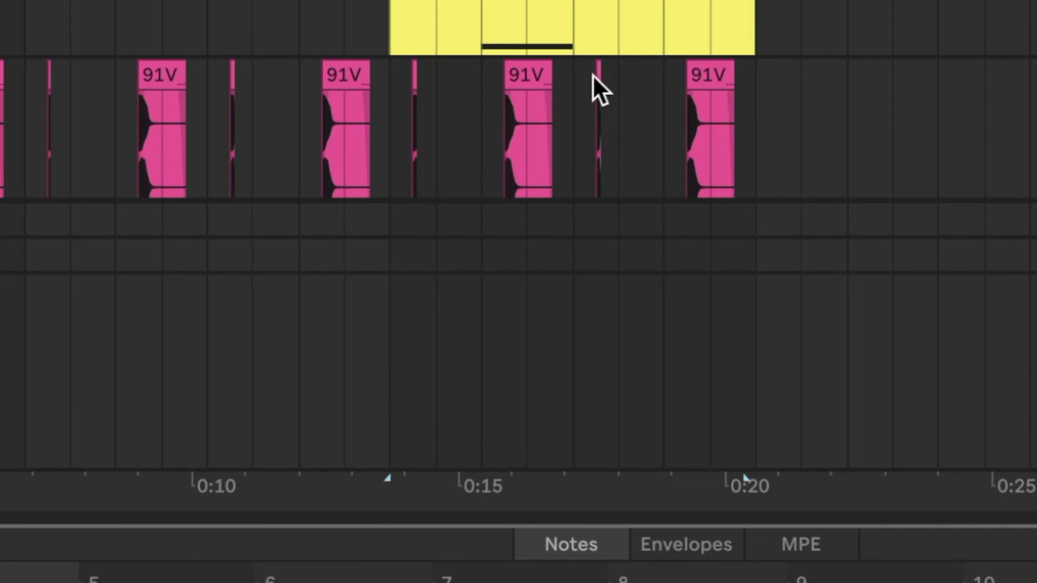
scroll(522, 72, up, 4)
click(436, 12)
click(445, 2)
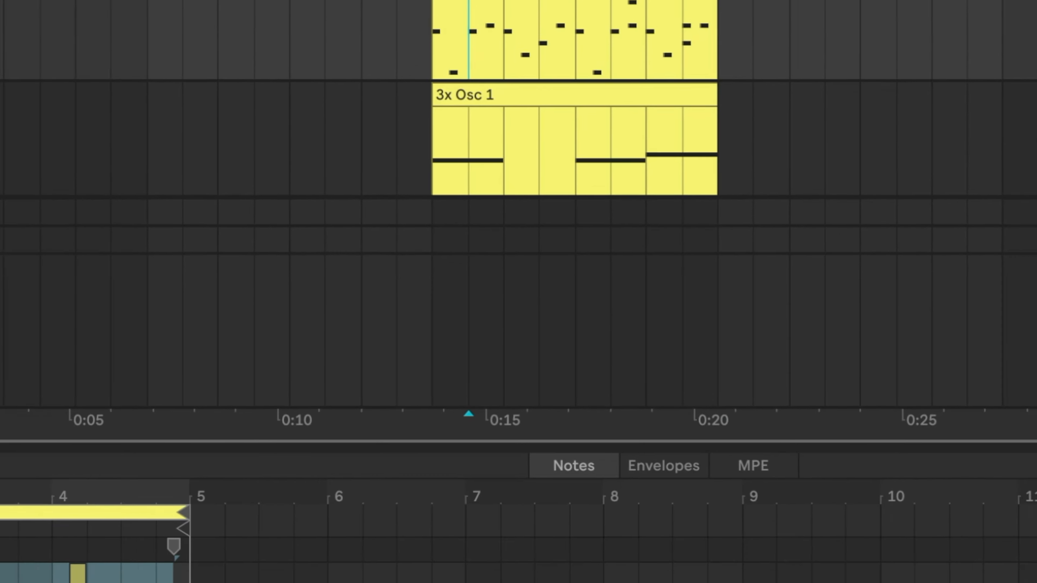
double_click(972, 162)
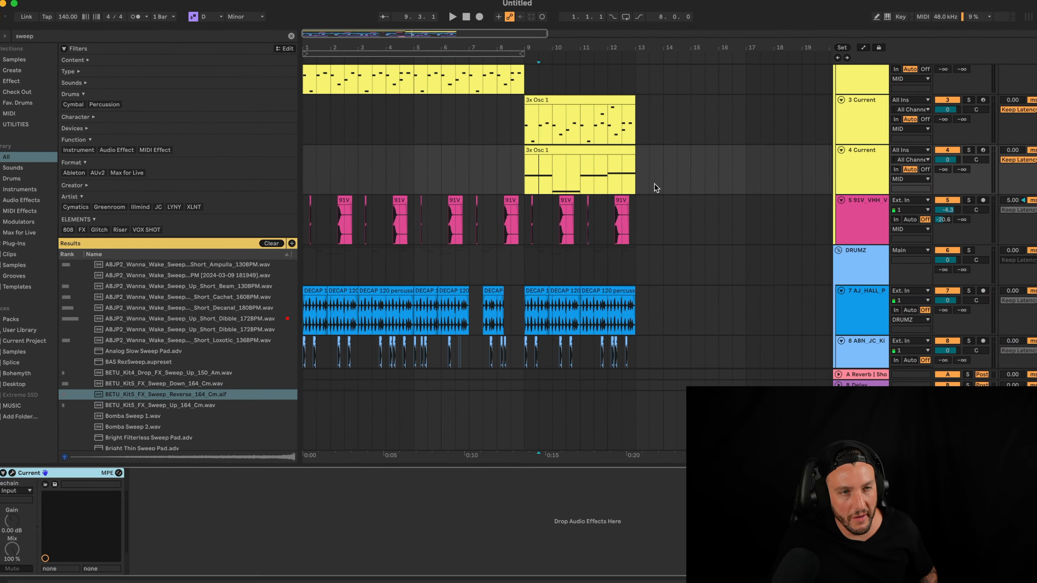
double_click(586, 151)
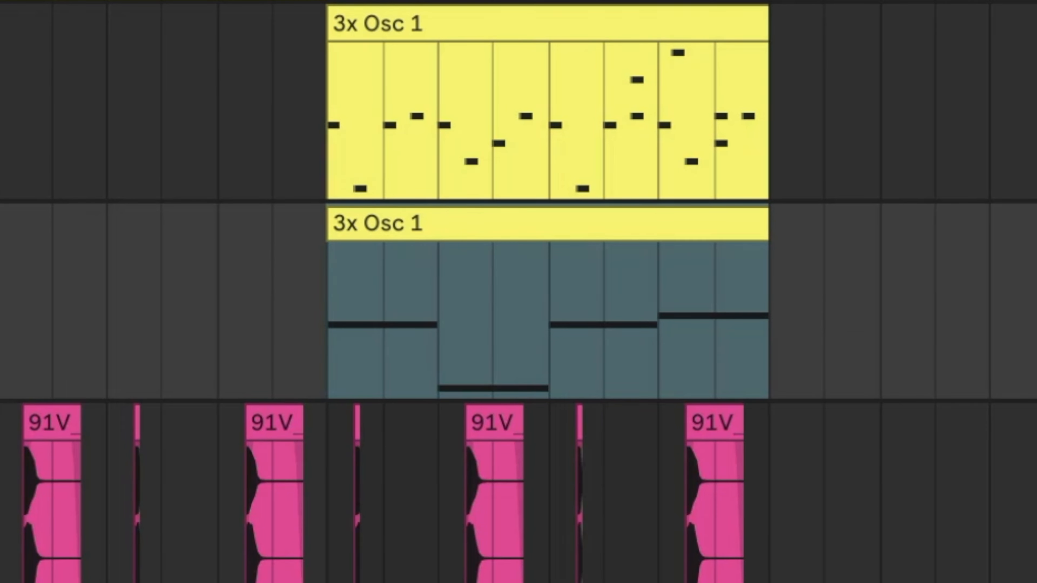
key(space)
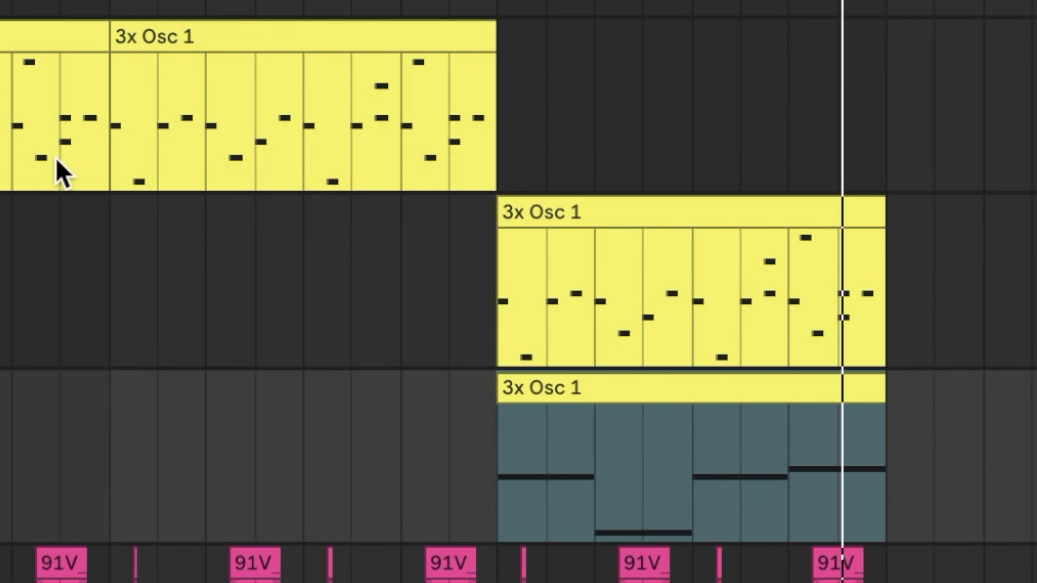
Duplicate both lower 3x Osc 1 clips to the right, then clear the selection at bar 5
drag(470, 323, 878, 466)
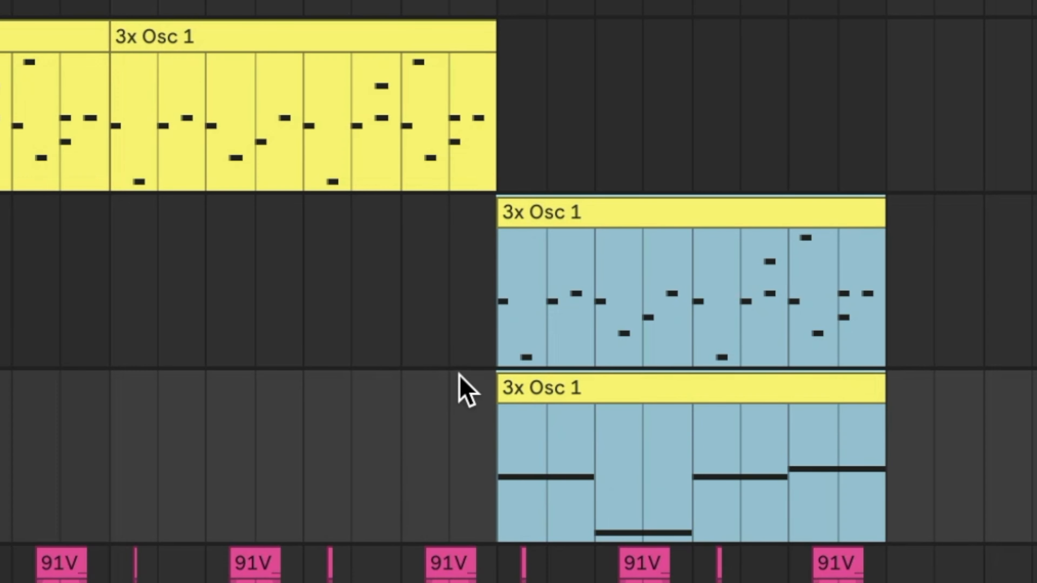
key(super+d)
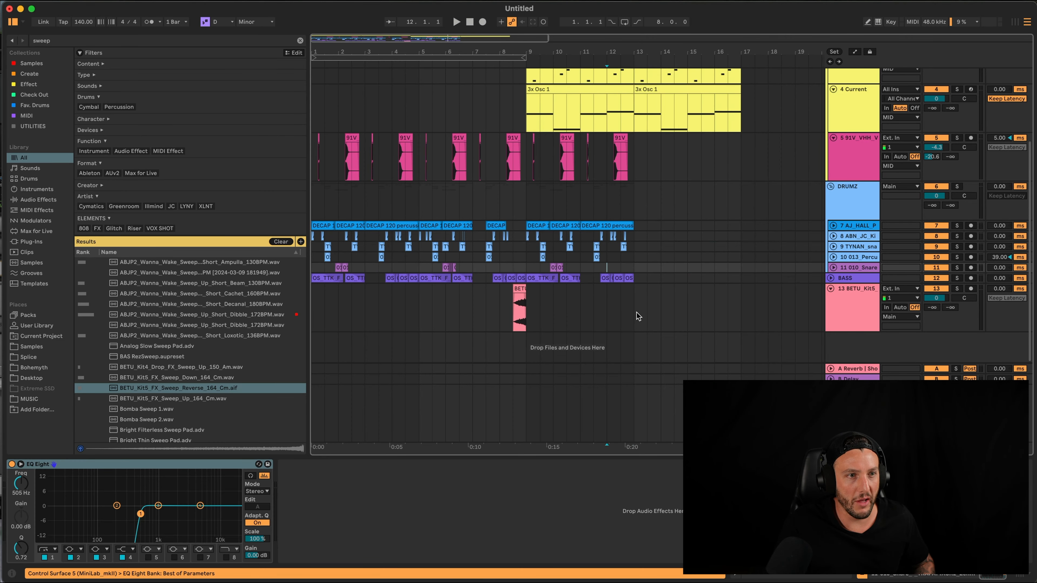
drag(638, 317, 526, 158)
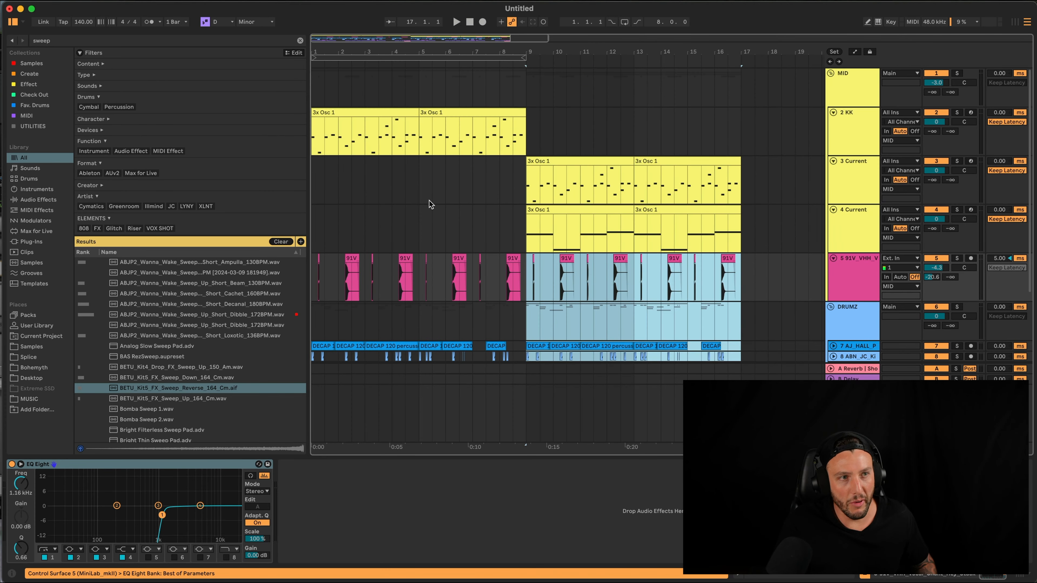
click(429, 201)
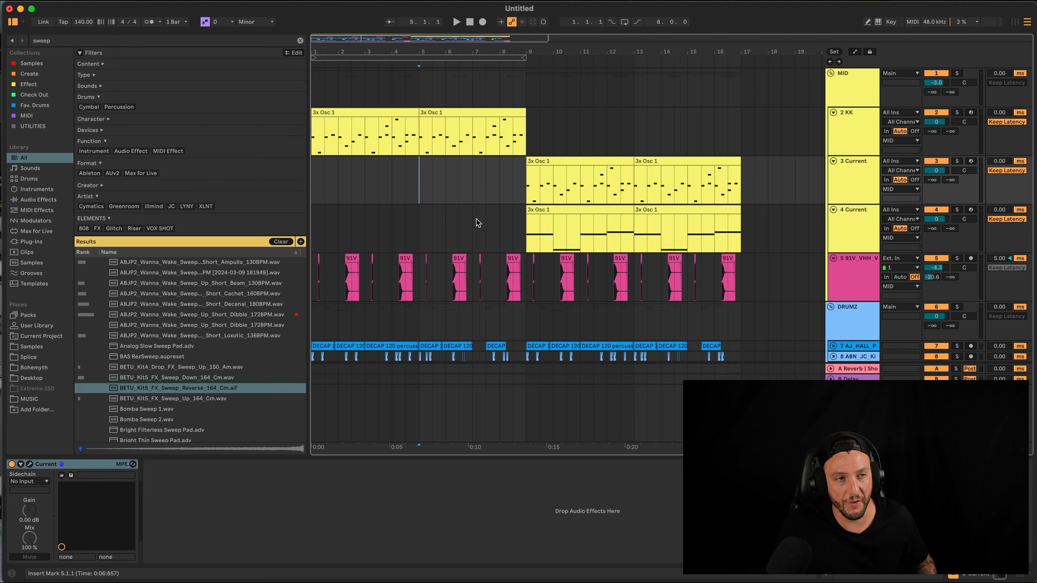
scroll(492, 289, down, 5)
scroll(458, 230, up, 5)
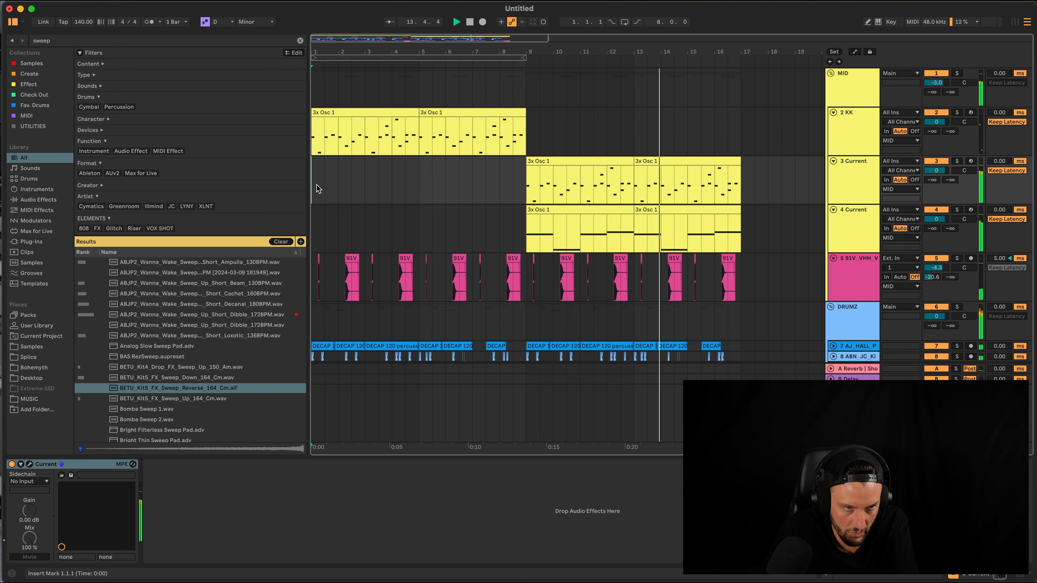
scroll(617, 245, down, 3)
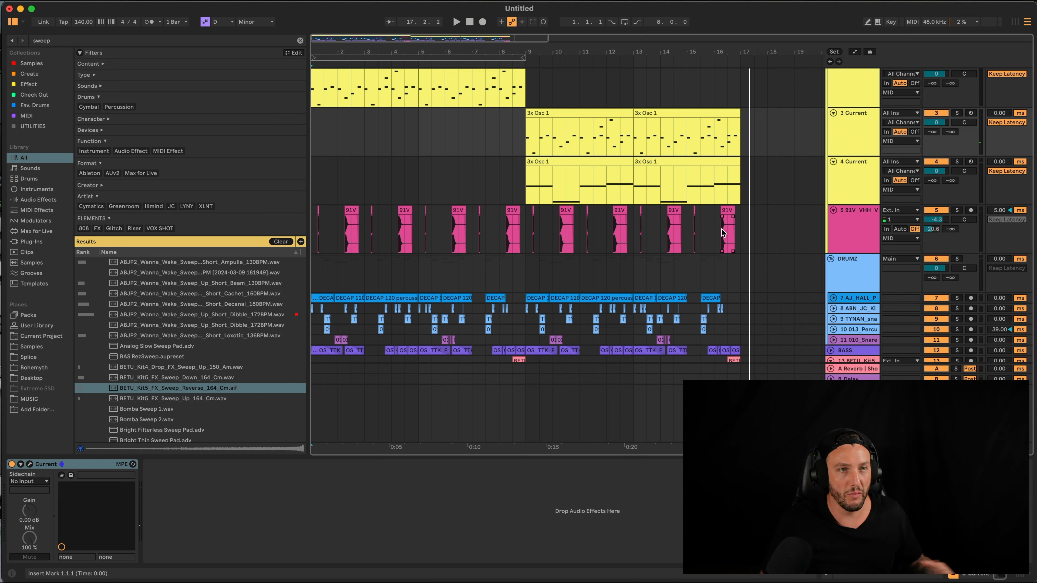
scroll(724, 233, left, 1)
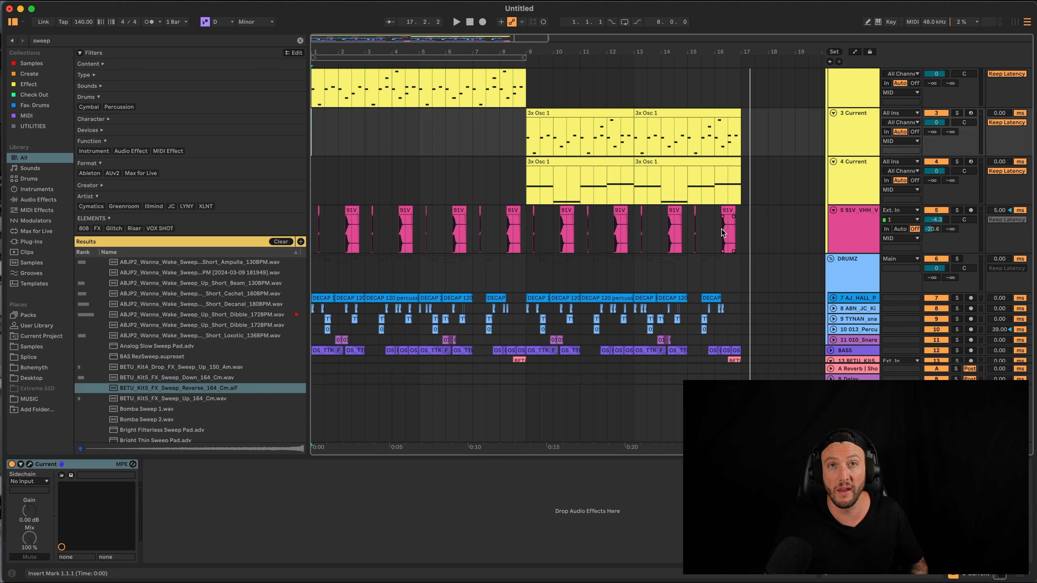
Play the Serum rack's four 3x Osc 1 clips starting from bar 17
click(673, 166)
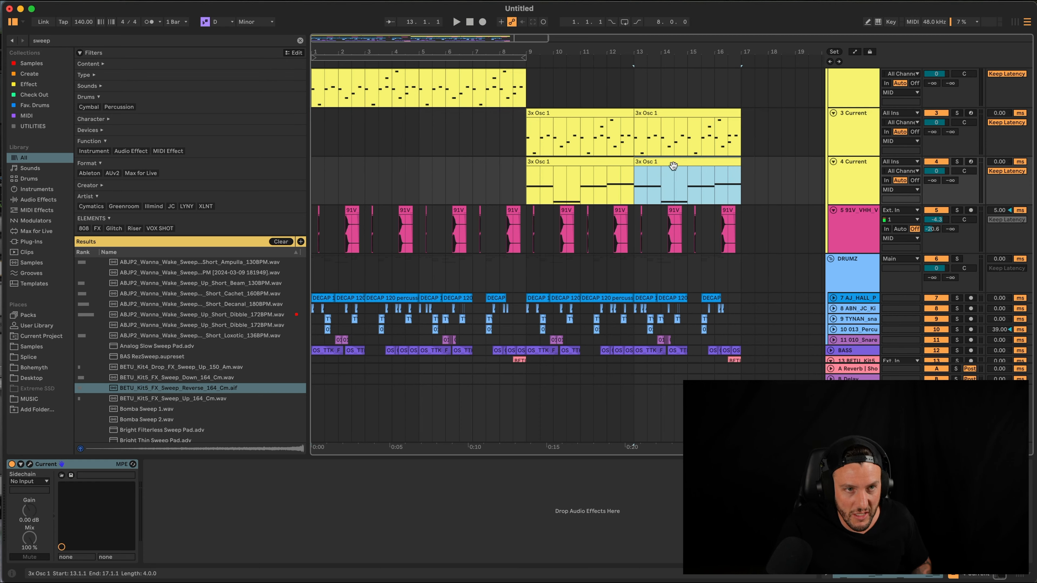
scroll(763, 213, right, 6)
click(616, 192)
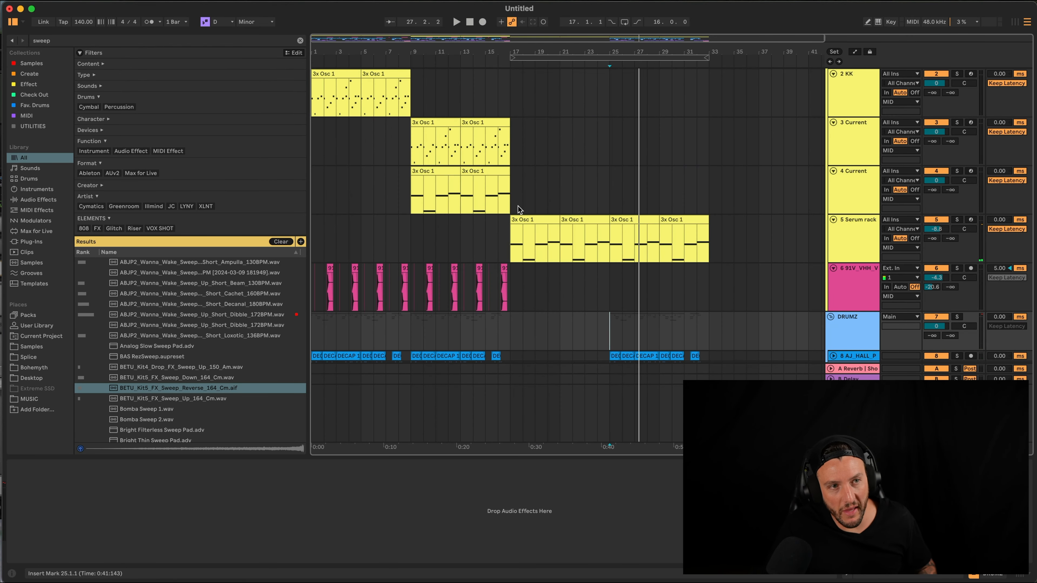
click(518, 208)
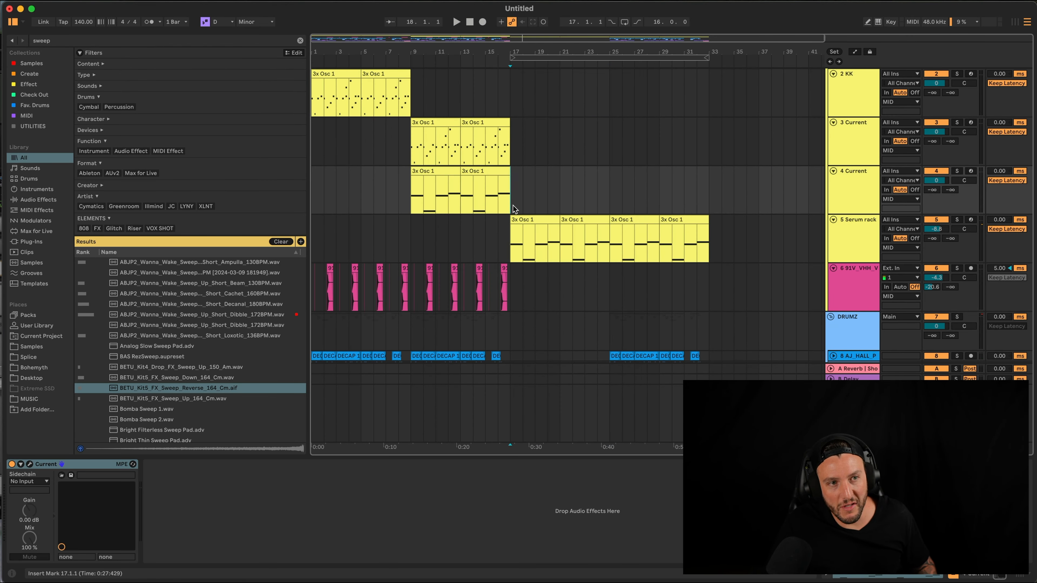
key(space)
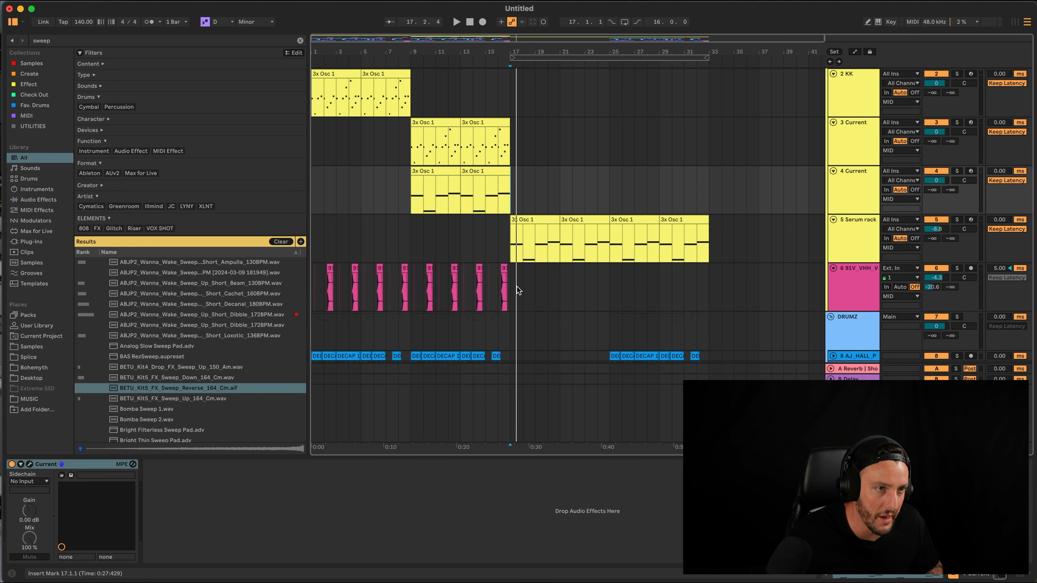
Select all tracks and fold them to compact rows
scroll(519, 290, down, 5)
click(853, 307)
key(super+a)
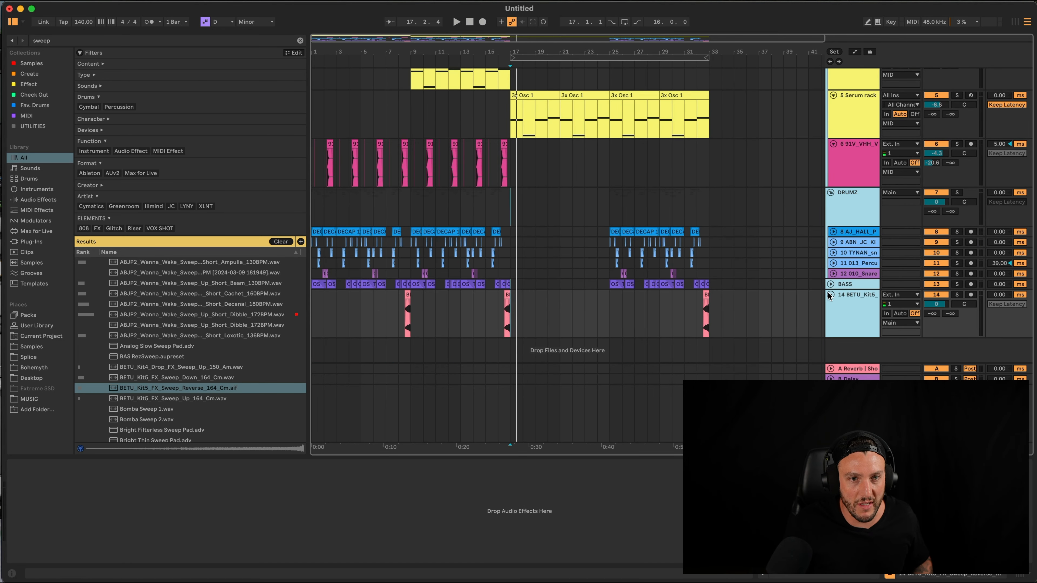
click(830, 294)
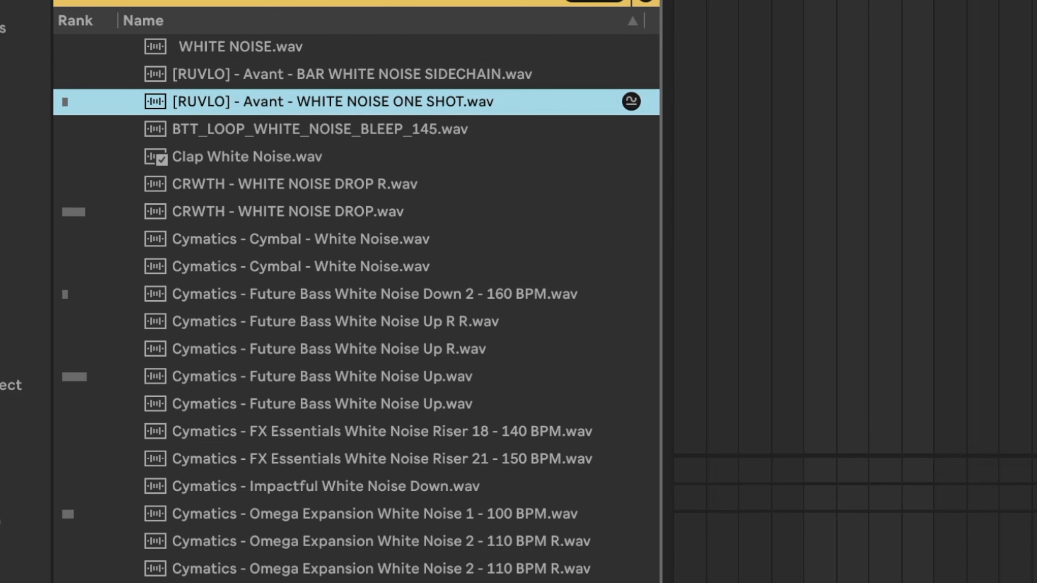
Add the Future Bass White Noise Up R R riser, duplicate it, reverse the copy, and play back
key(Down)
key(Down)
key(Down)
key(Down)
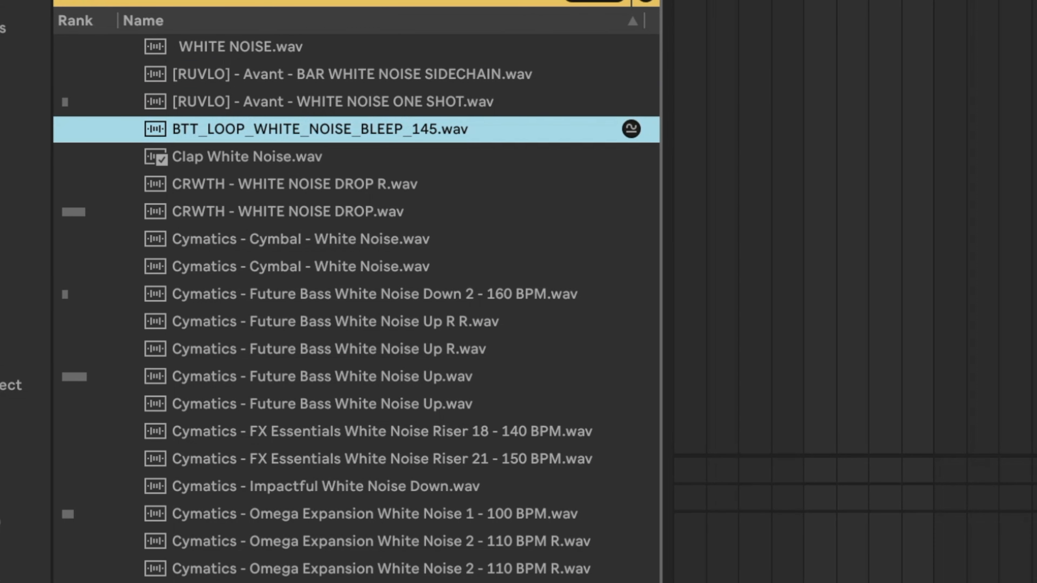
key(Down)
key(Down)
key(Down)
key(Down)
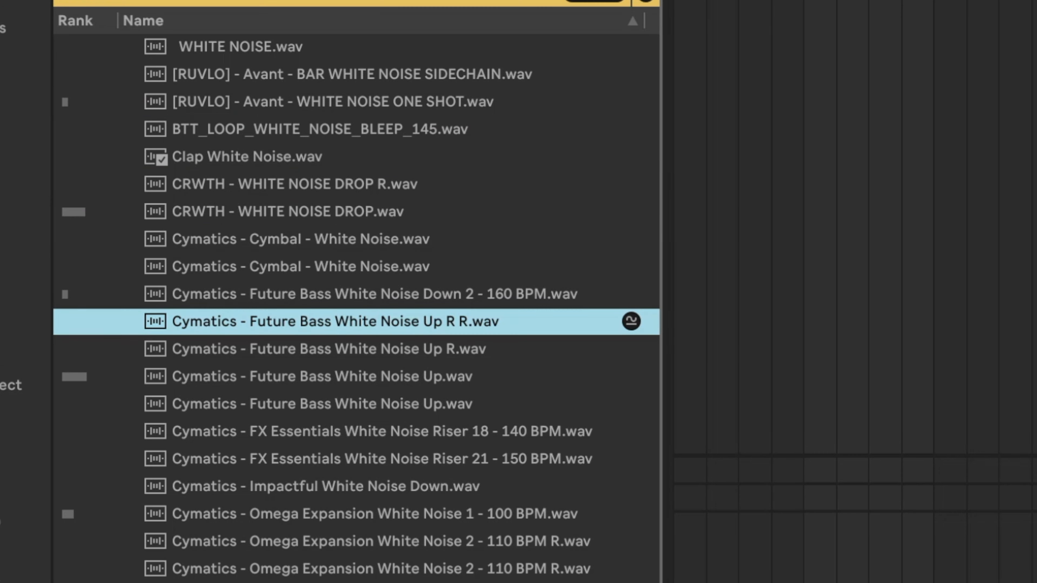
drag(445, 200, 233, 295)
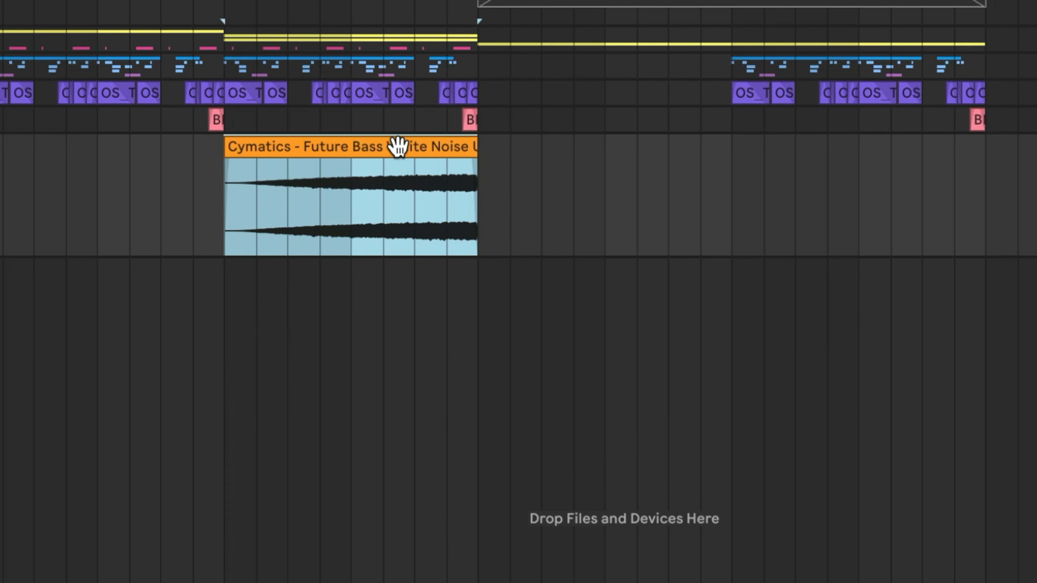
key(ctrl+d)
key(r)
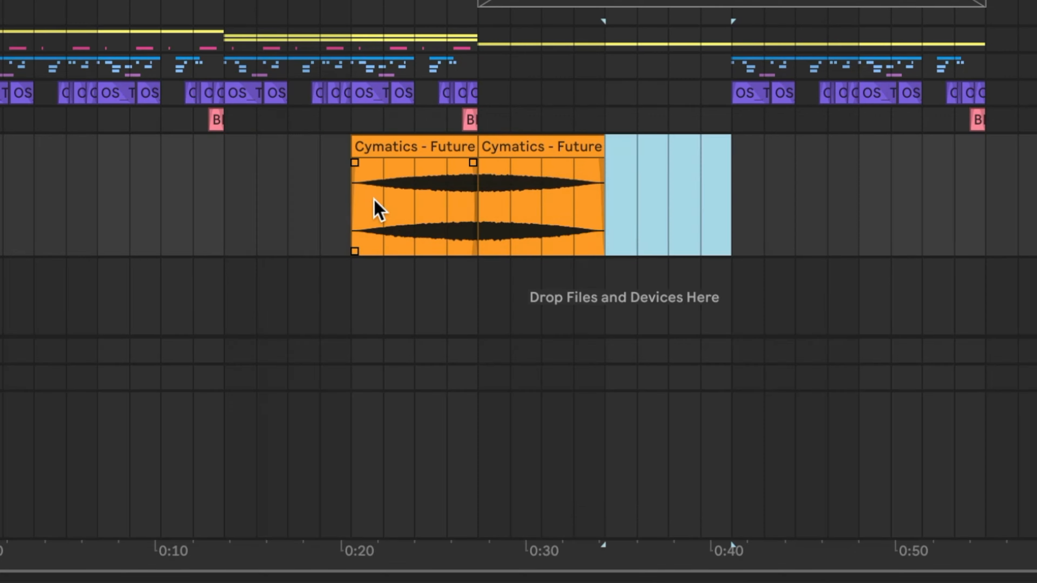
click(384, 204)
key(space)
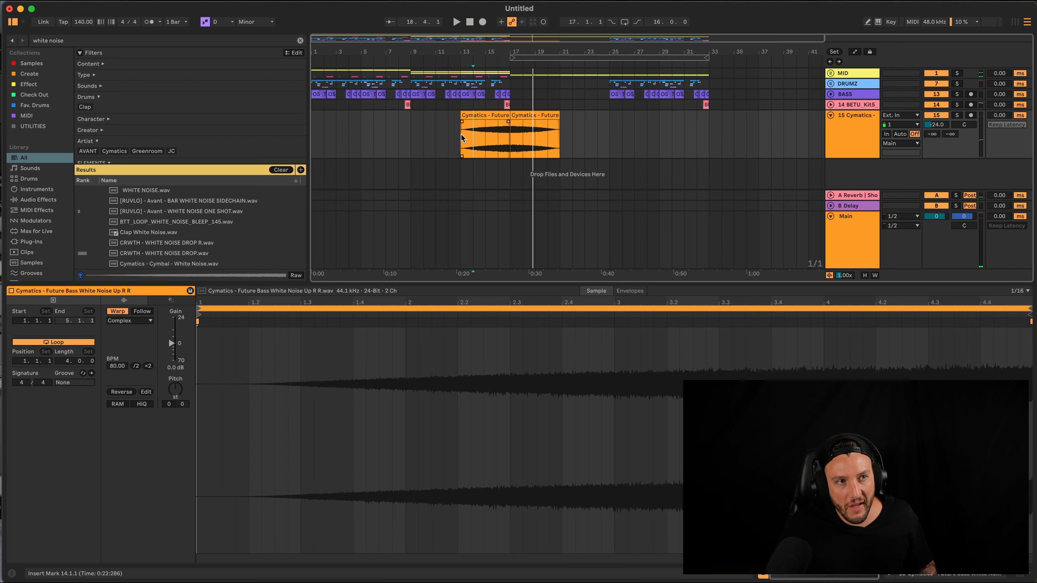
Halve the white noise riser's tempo to 40 BPM and paste a copy at bar 8
drag(461, 134, 559, 136)
scroll(560, 140, right, 1)
double_click(478, 114)
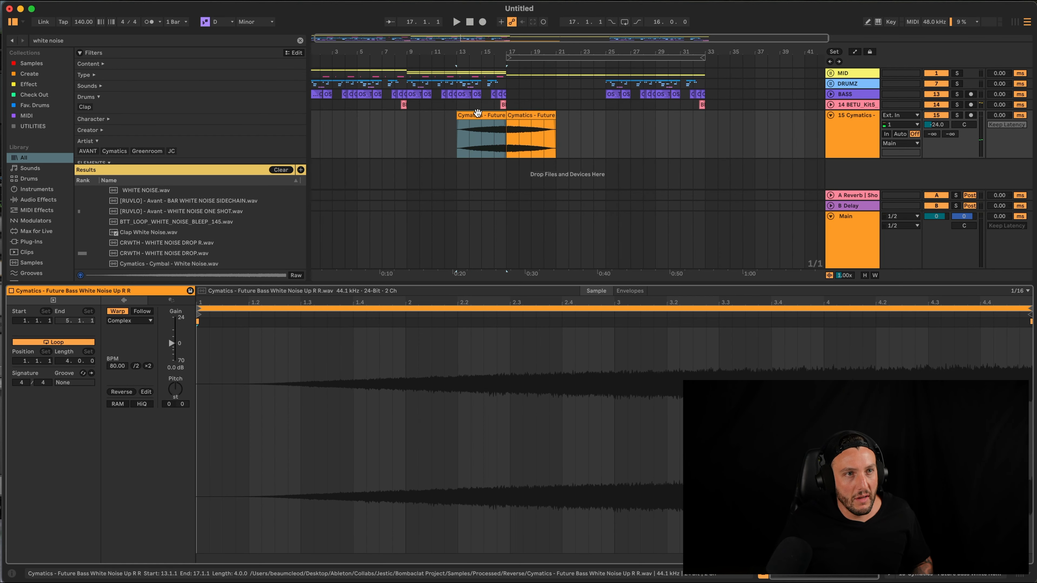
click(136, 365)
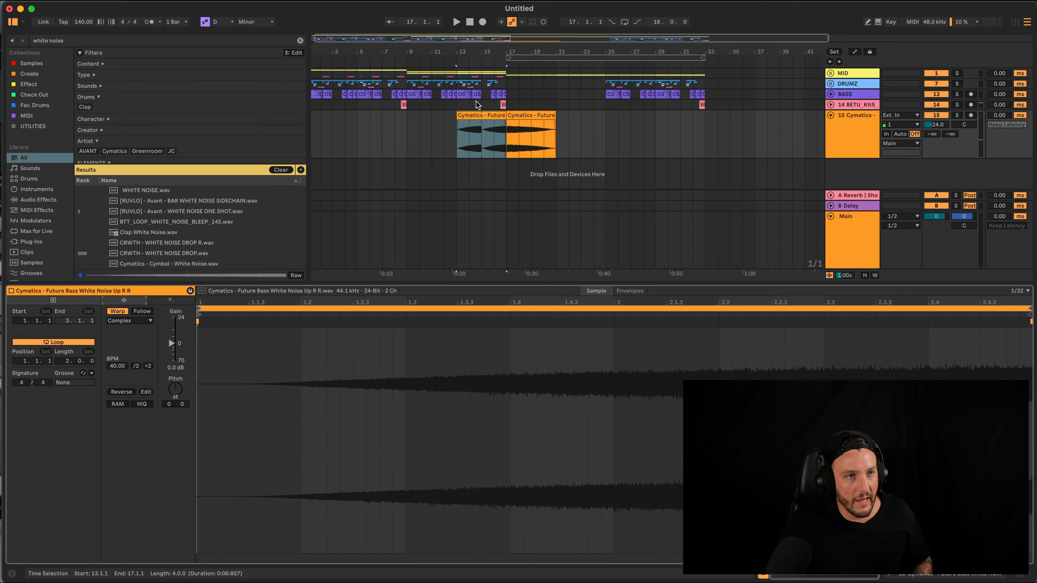
click(395, 135)
key(super+v)
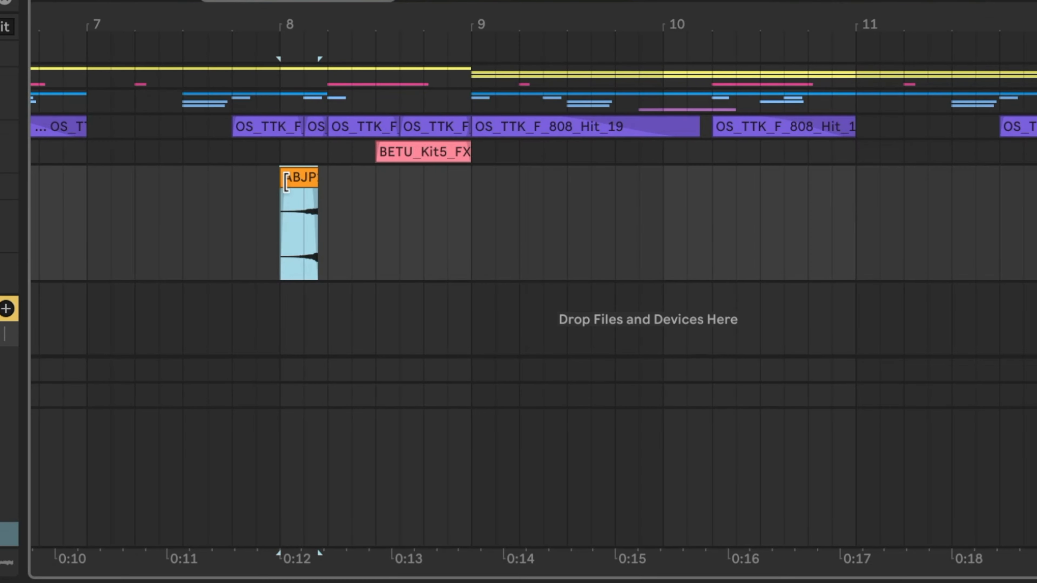
Place the ABJP2 sweep on track 15 just before bar 9 and duplicate it
drag(164, 190, 458, 116)
drag(385, 180, 447, 180)
key(super+d)
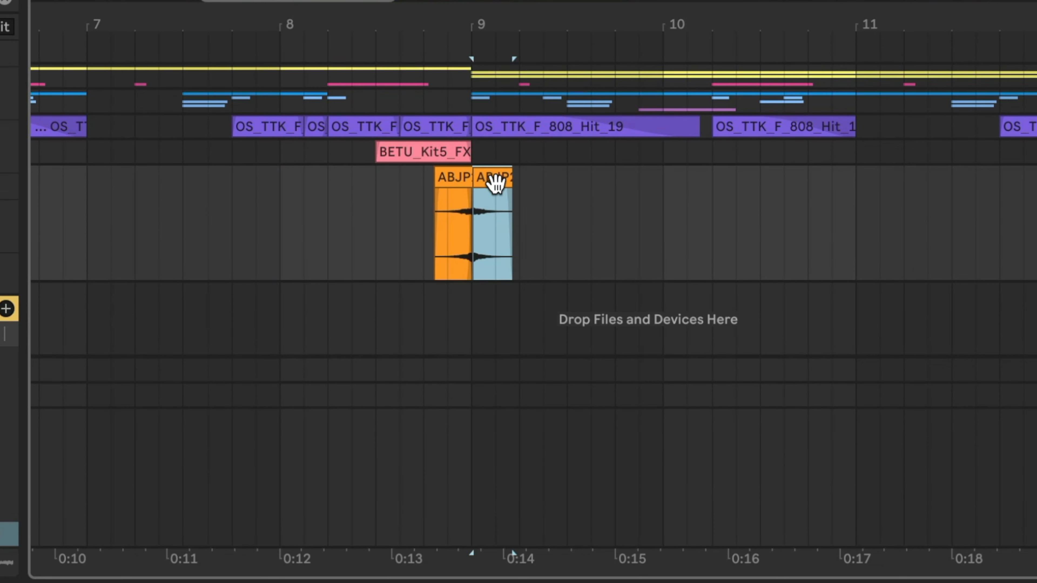
scroll(308, 286, down, 5)
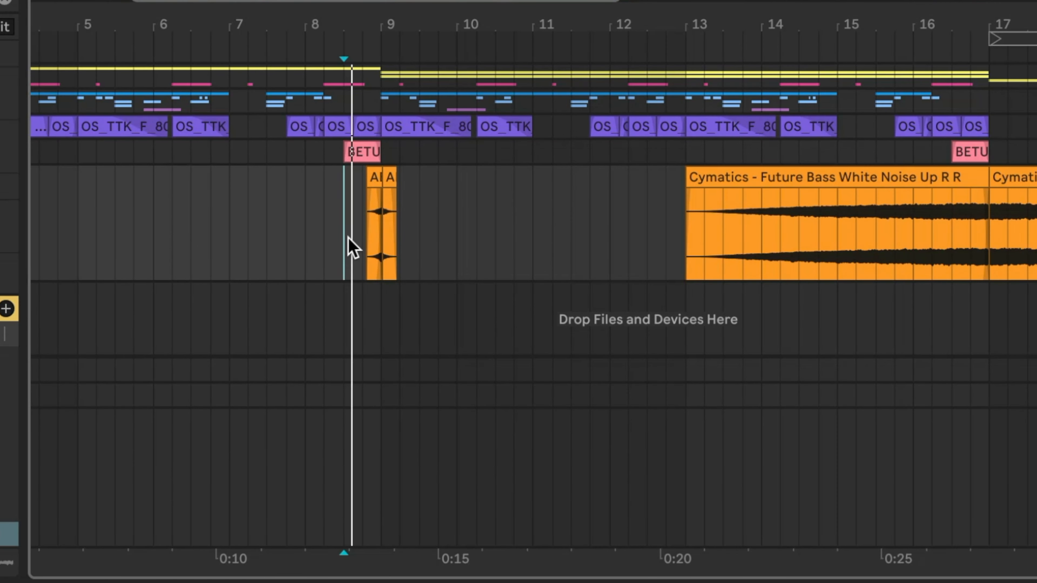
scroll(741, 204, down, 1)
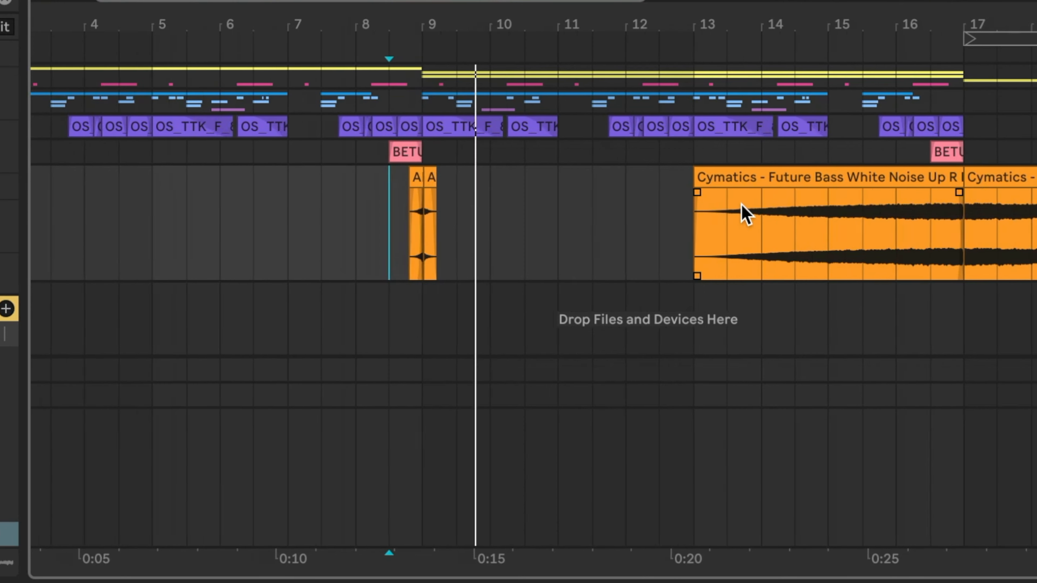
scroll(741, 204, down, 5)
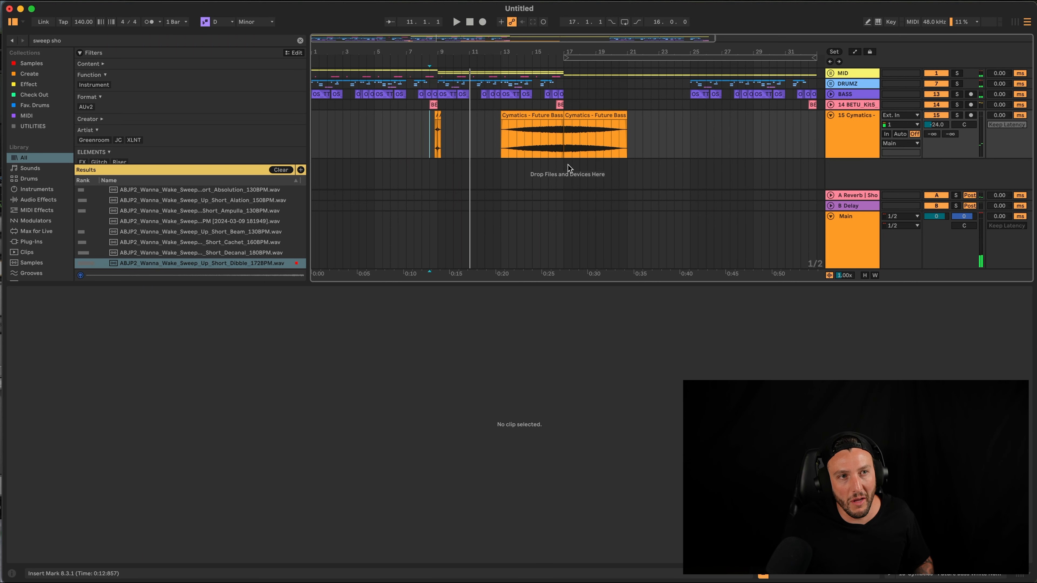
Enlarge the arrangement area, set the insert point at 16.2.1, and show the Main track's devices
drag(510, 286, 509, 416)
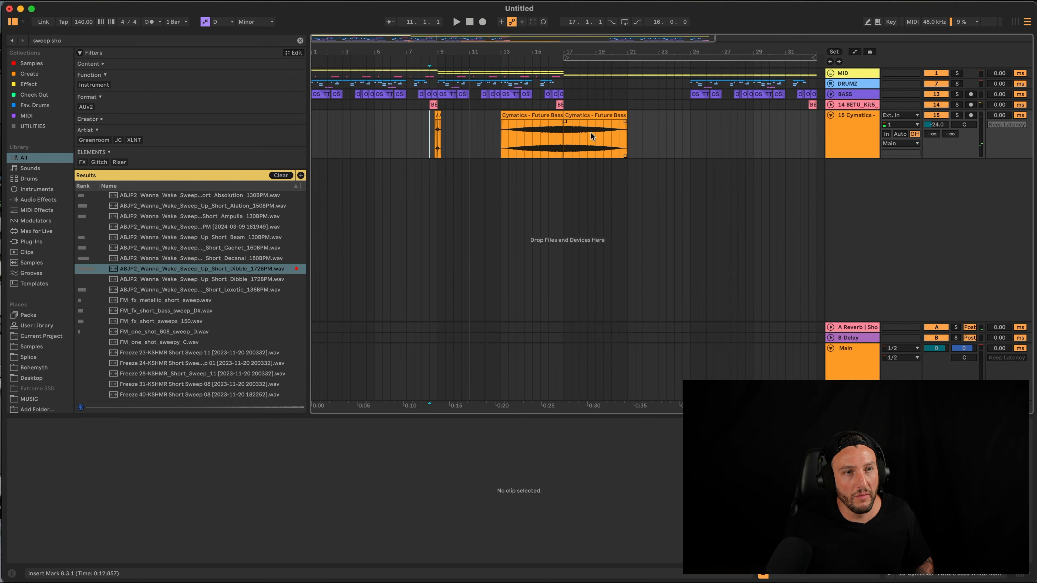
scroll(600, 110, up, 3)
scroll(601, 110, up, 5)
scroll(539, 100, left, 3)
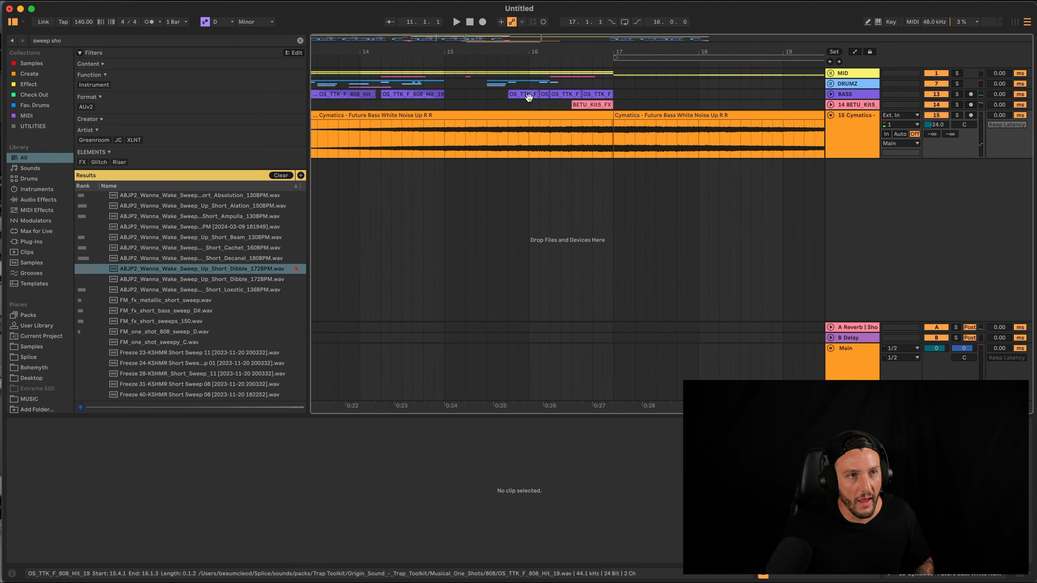
click(556, 107)
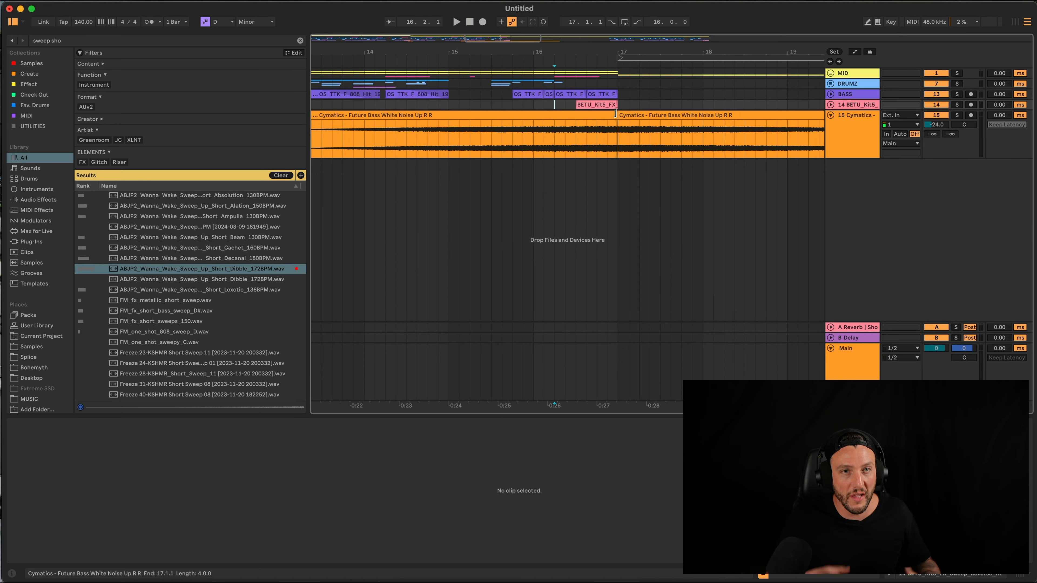
click(865, 370)
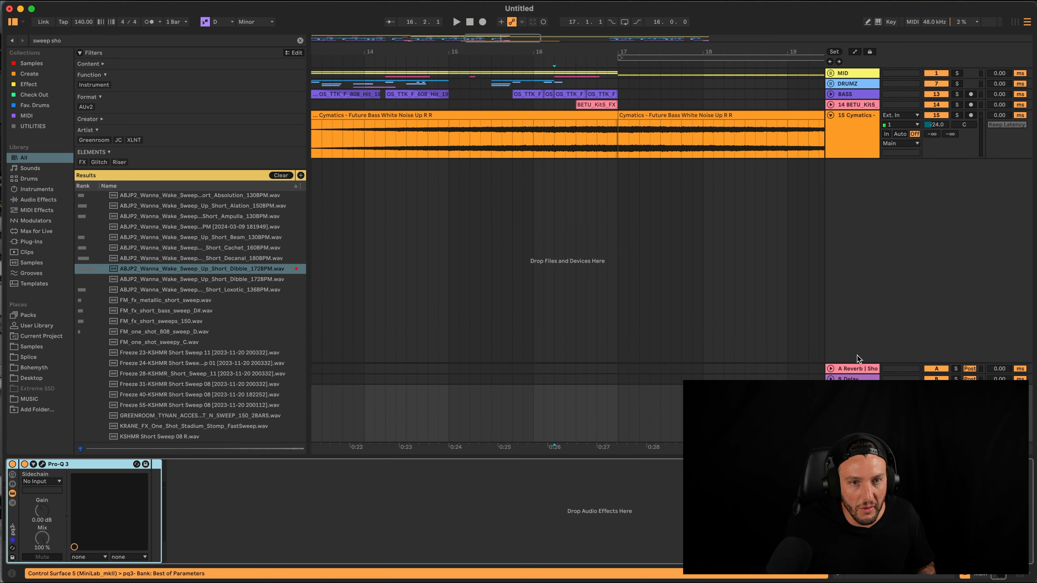
Load Bass Kleph's Easy Wash Out rack after Pro-Q 3 and try raising its Wash Out macro
key(super+f)
text(bass kle)
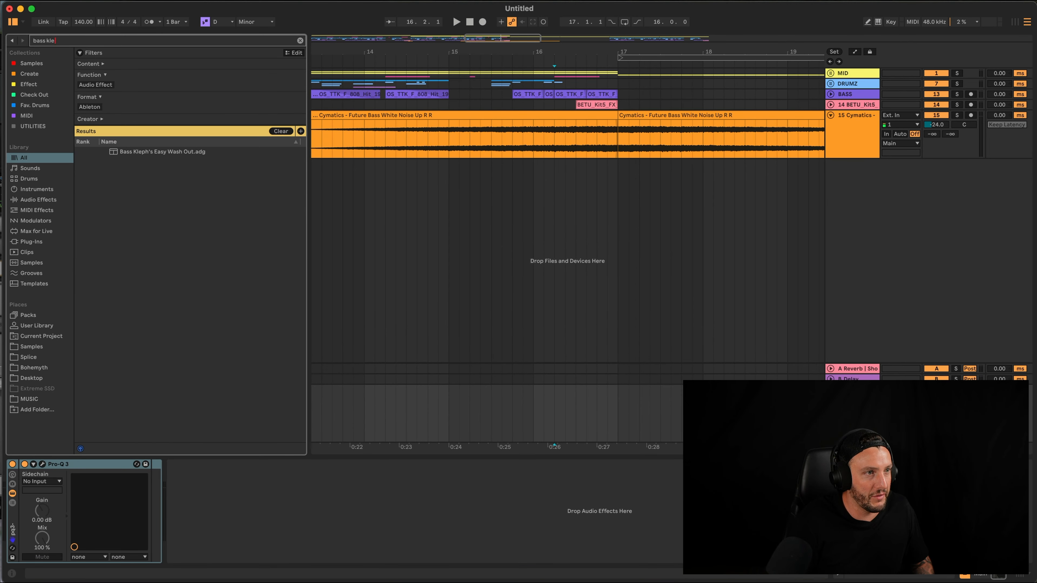
key(Down)
key(Return)
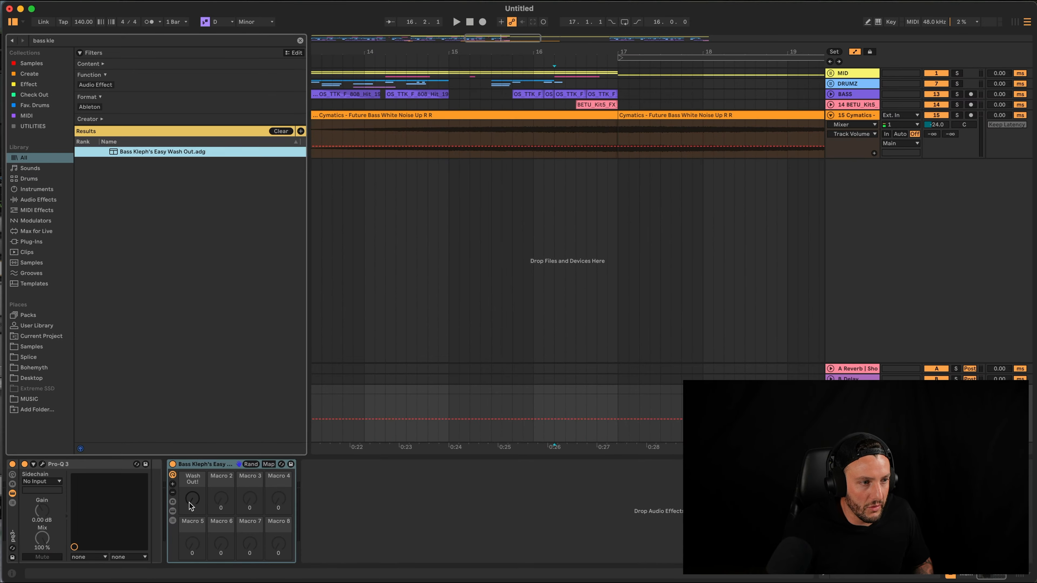
drag(191, 505, 190, 498)
Automate Wash Out ramping from 0:24 up to 40 at bar 17, and audition it
click(534, 440)
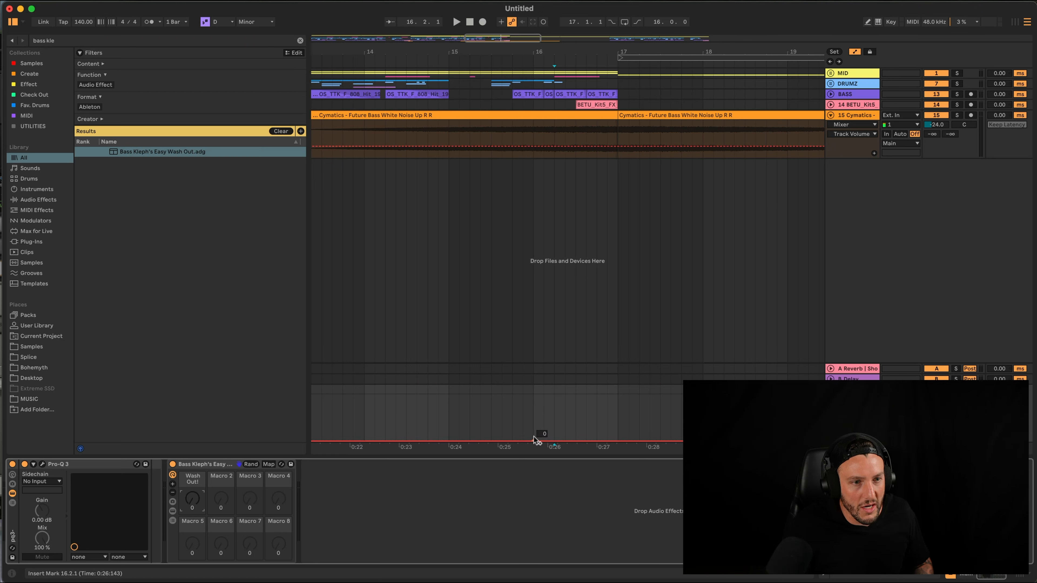
click(618, 426)
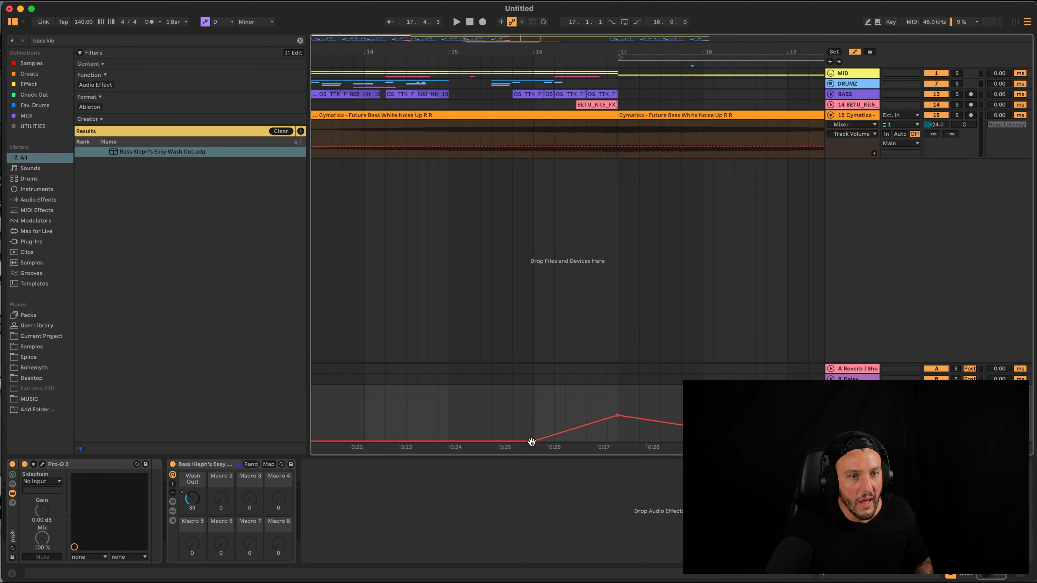
drag(523, 440, 450, 441)
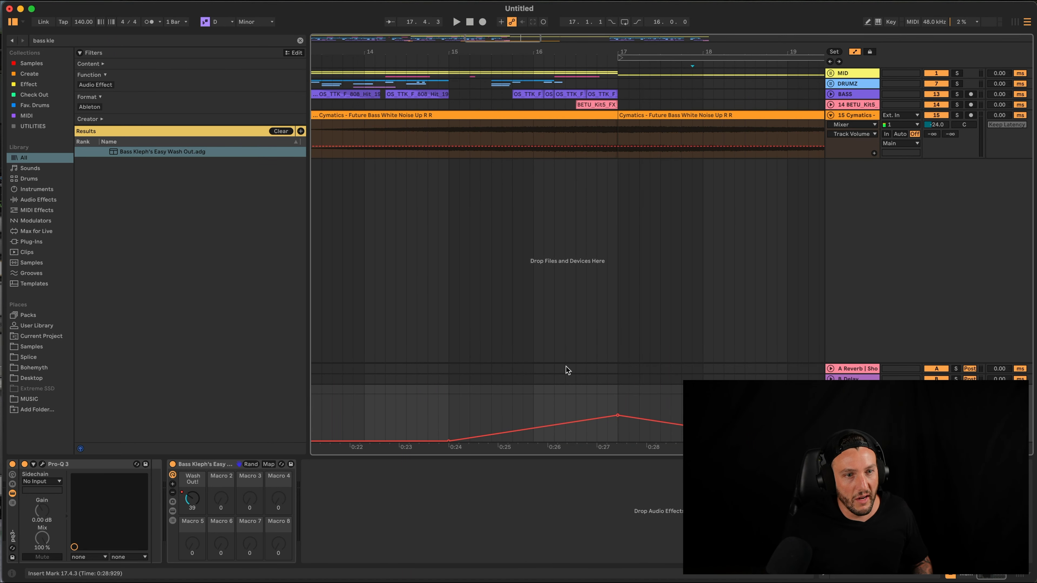
key(a)
key(space)
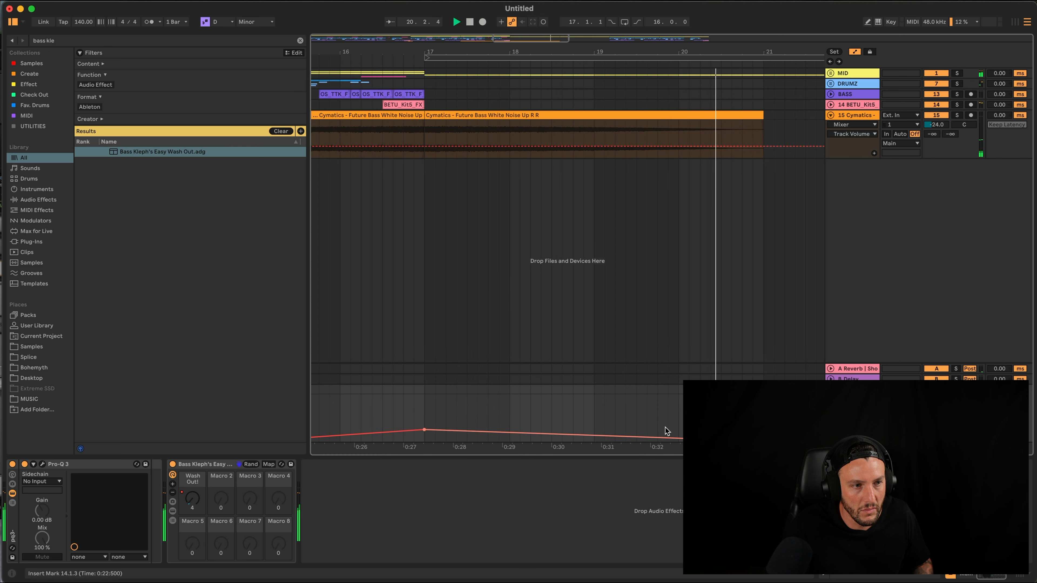
key(space)
key(a)
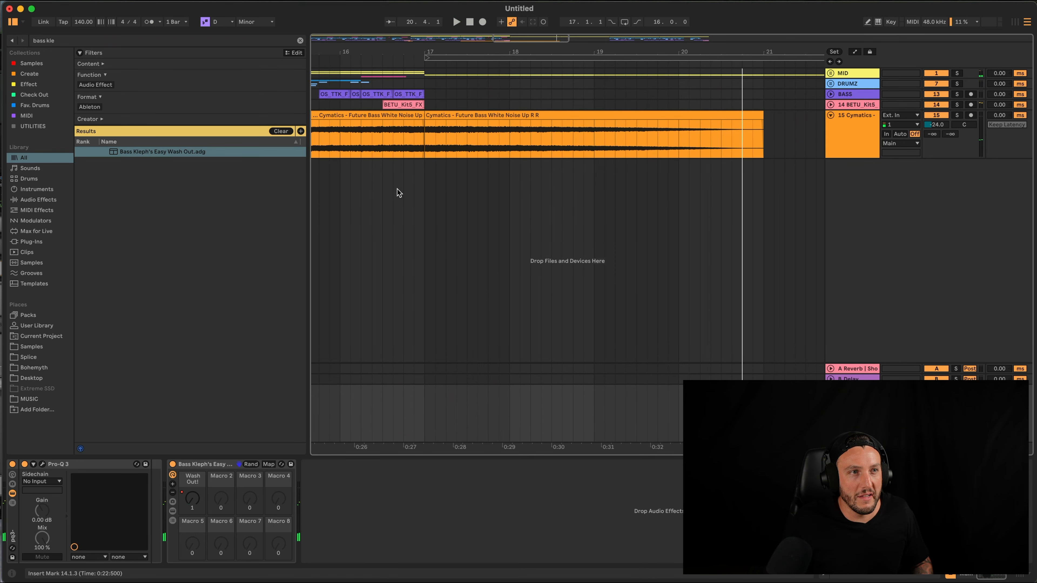
scroll(396, 192, left, 2)
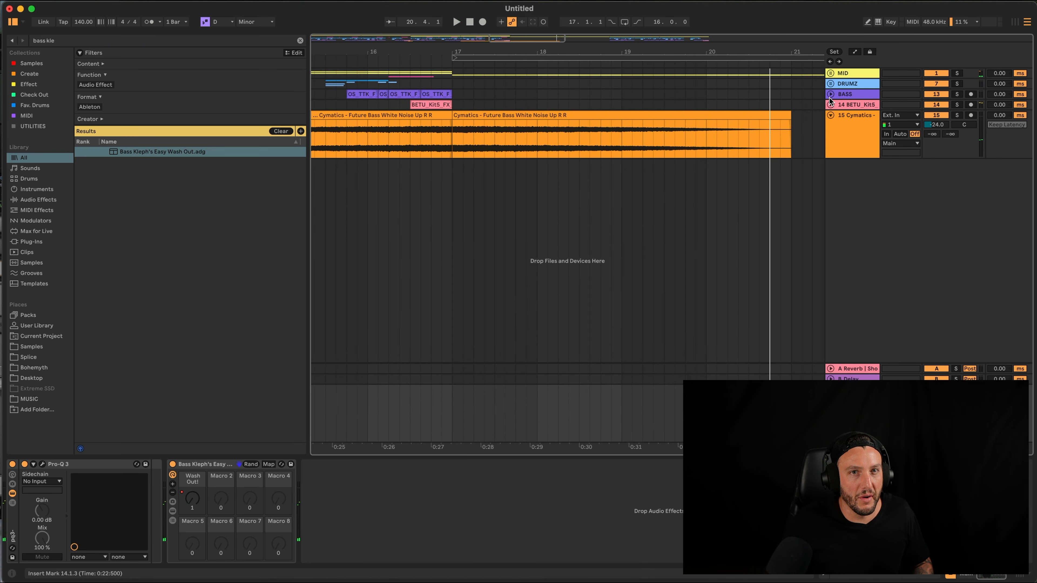
Expand the MID group, select it, and show its device chain
click(830, 73)
click(430, 182)
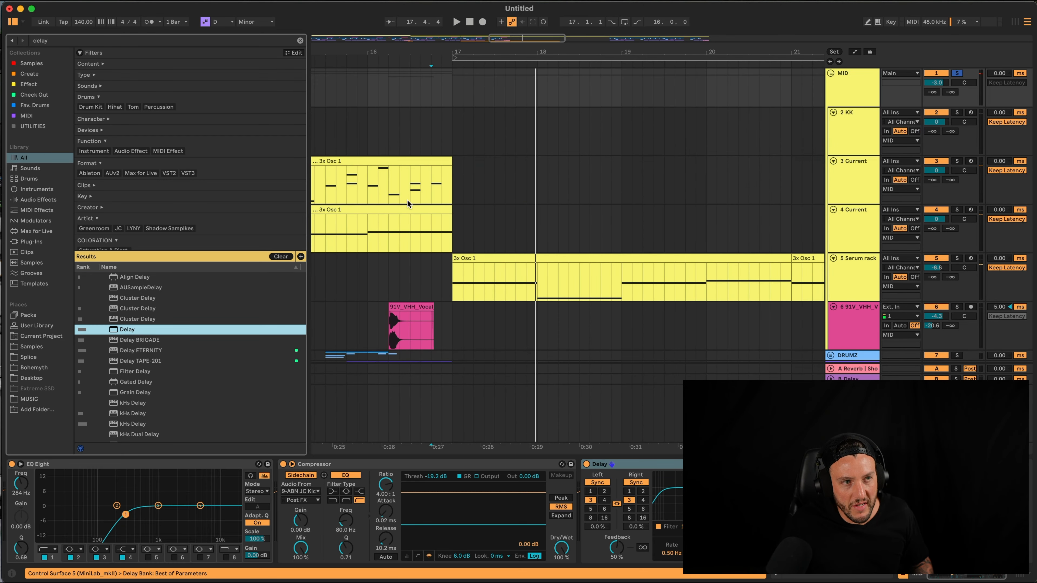
click(431, 192)
double_click(846, 87)
key(space)
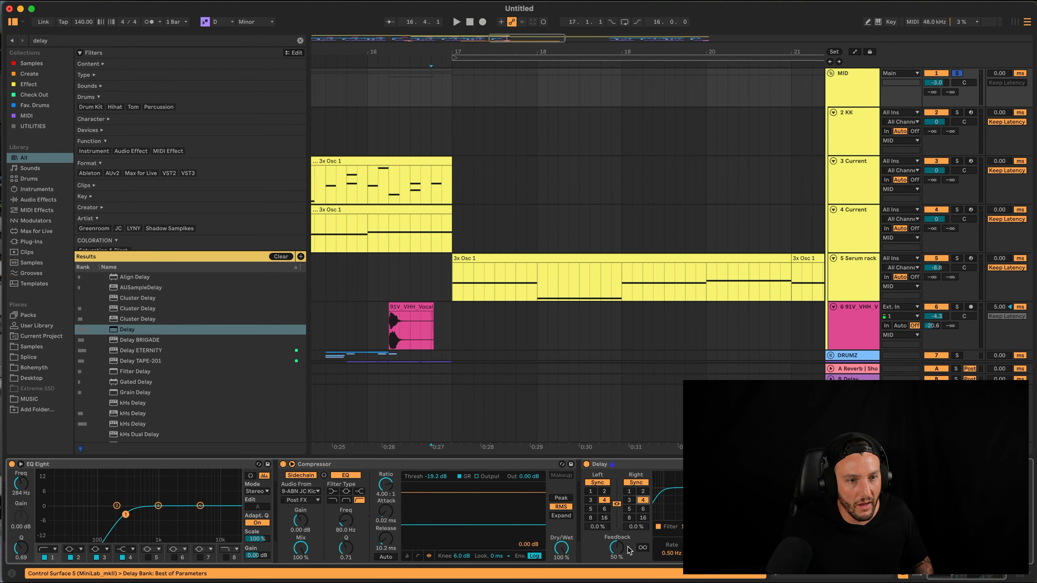
Raise the Delay feedback to 72% and set the synced delay time to 8 while playing
drag(617, 547, 617, 545)
key(space)
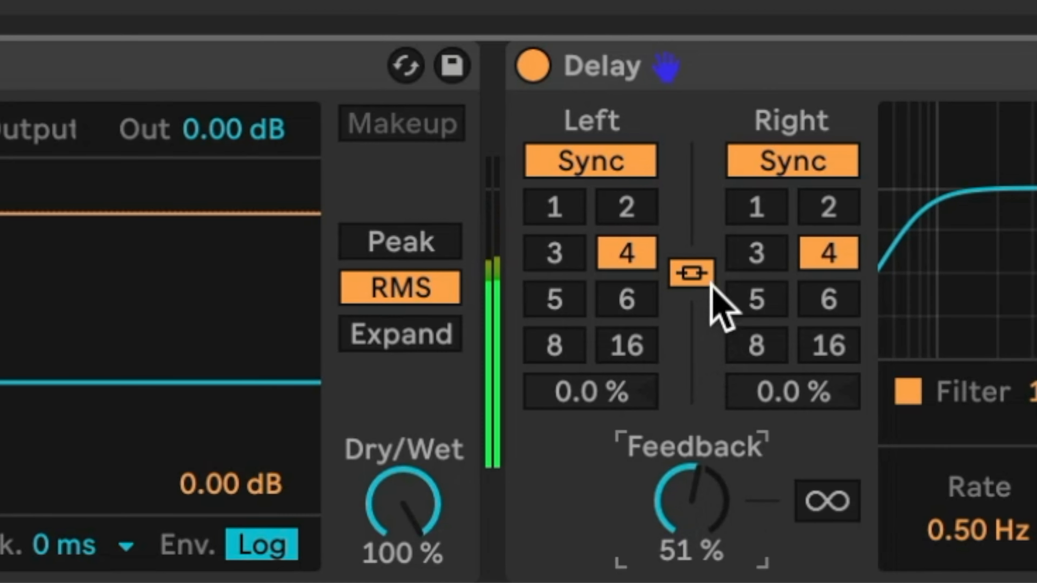
mouse_move(659, 505)
mouse_down()
mouse_move(659, 469)
mouse_move(655, 499)
mouse_up()
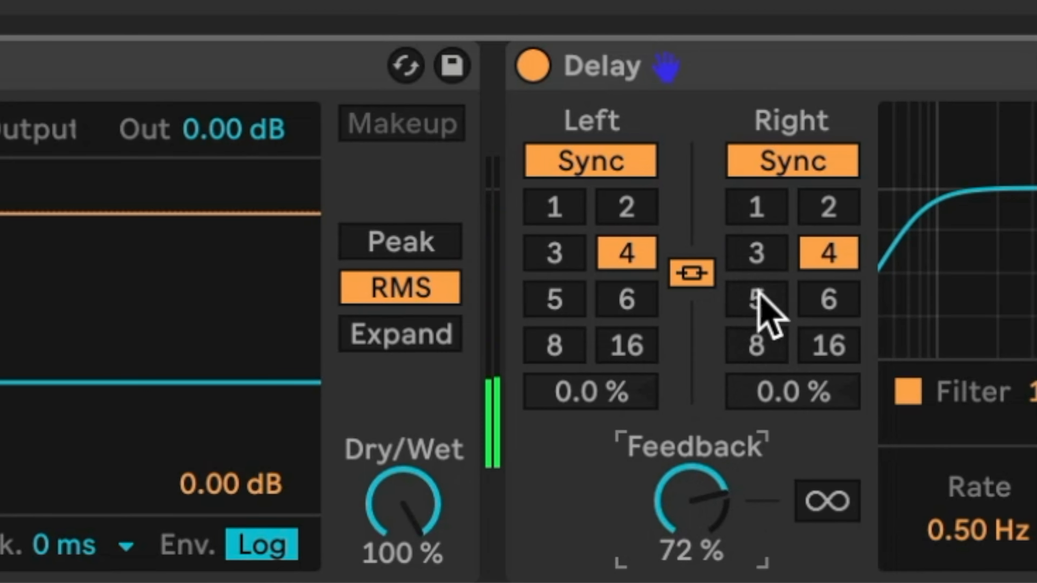
click(806, 303)
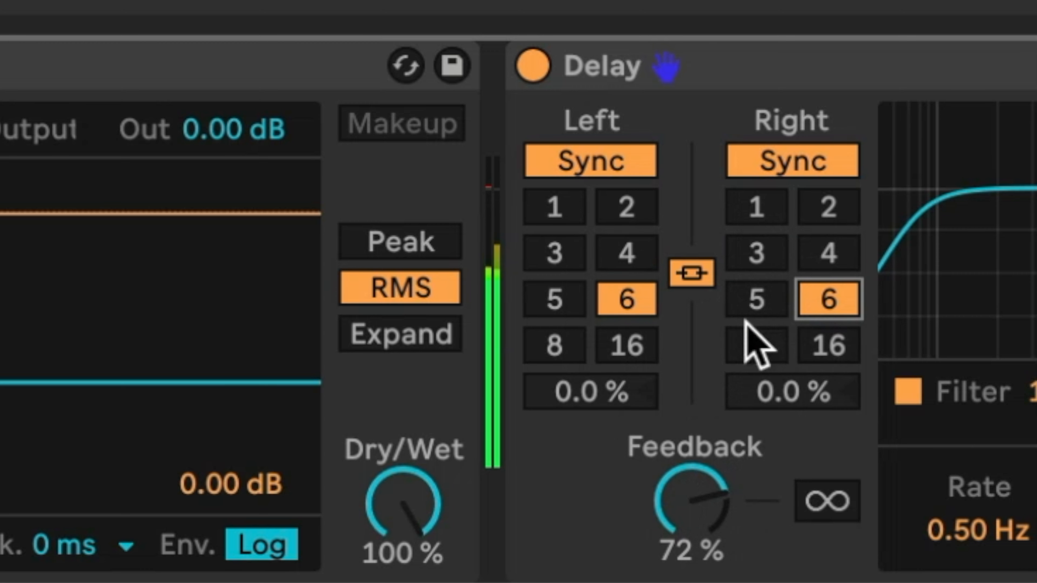
click(756, 344)
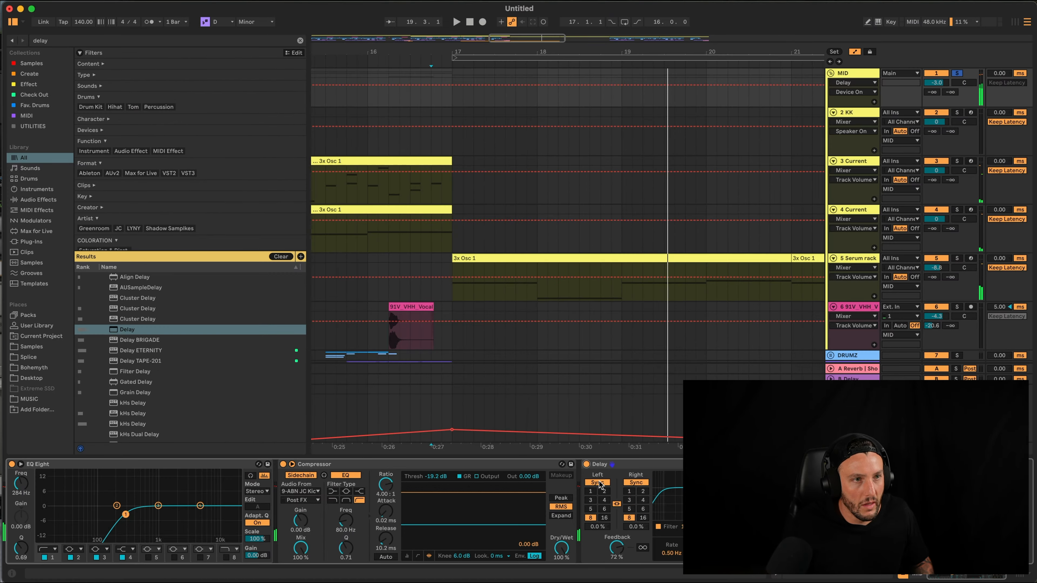
Add MID automation points near 16.4, pushing Dry/Wet to maximum, then select the Serum rack track
click(429, 85)
click(429, 98)
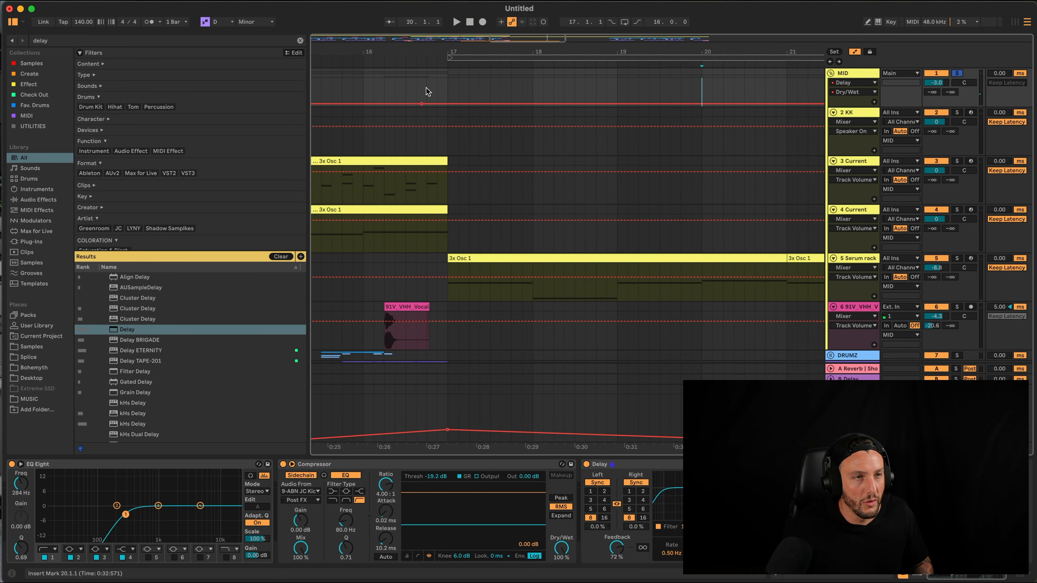
double_click(427, 87)
drag(427, 88, 427, 78)
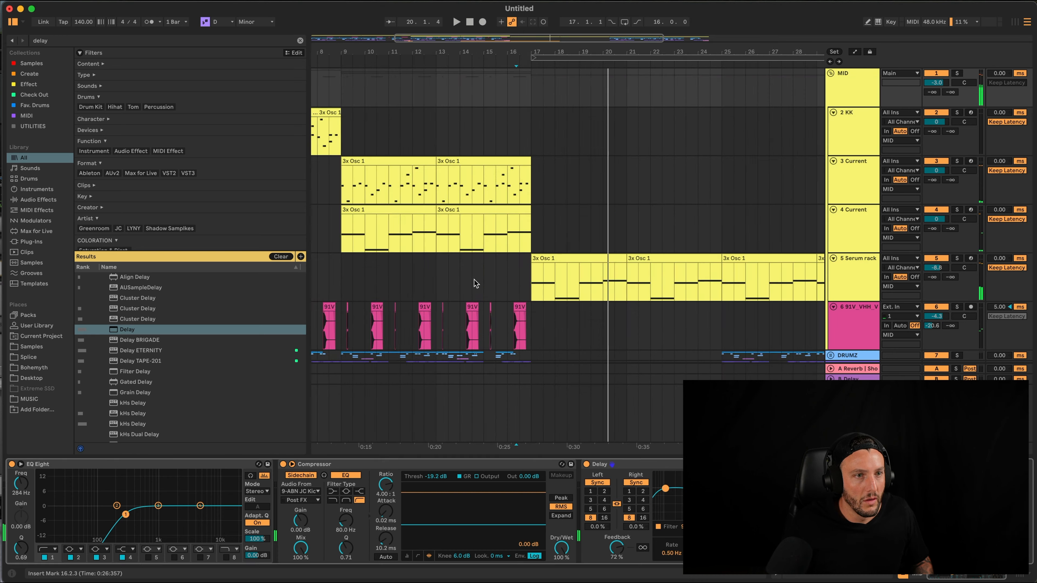
click(349, 285)
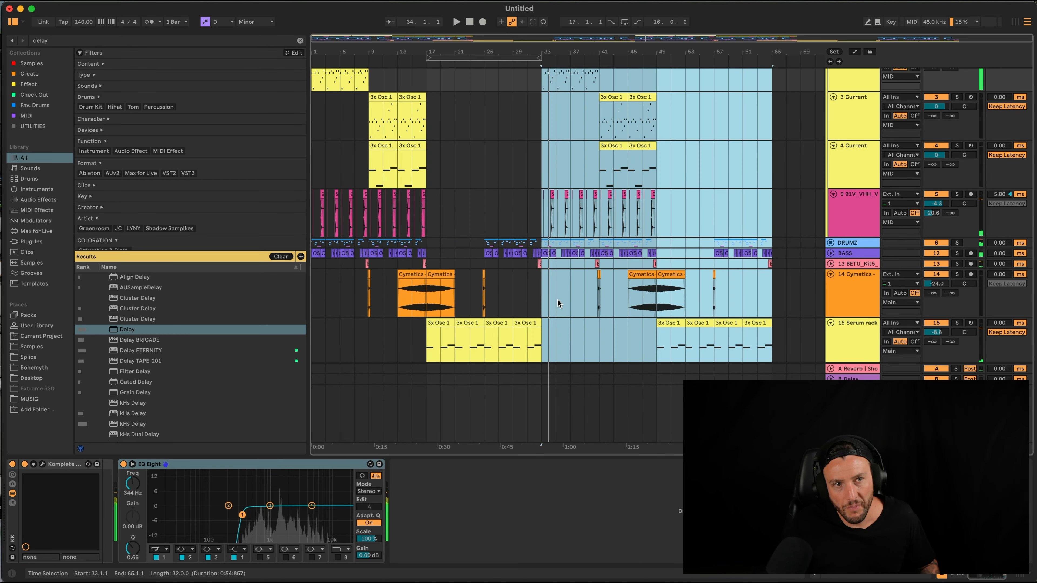
Duplicate bars 1–17 across all tracks, then duplicate bars 49–65 into bars 65–81
click(550, 162)
scroll(543, 193, up, 3)
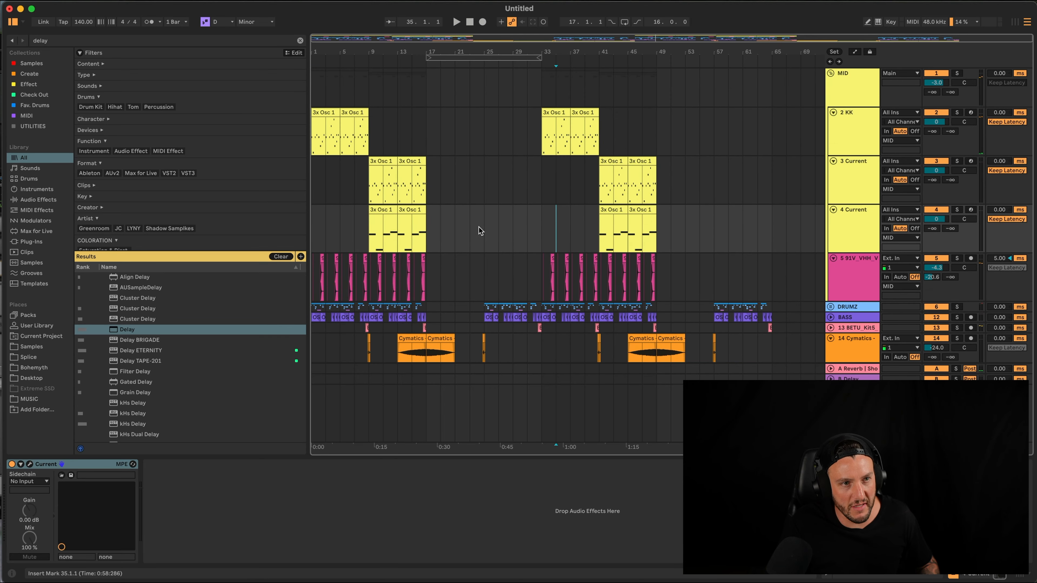
drag(425, 235, 209, 233)
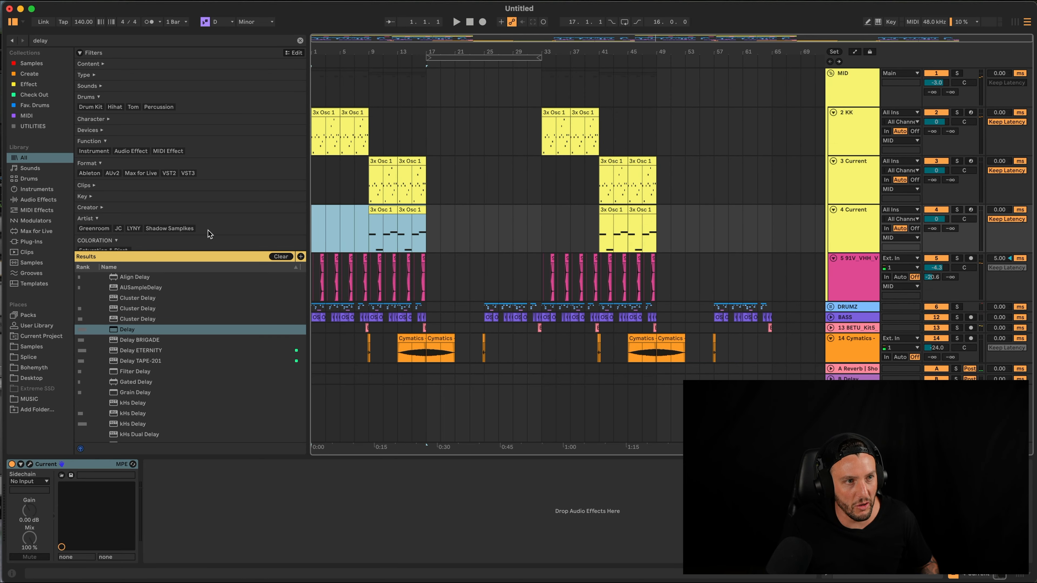
key(super+shift+d)
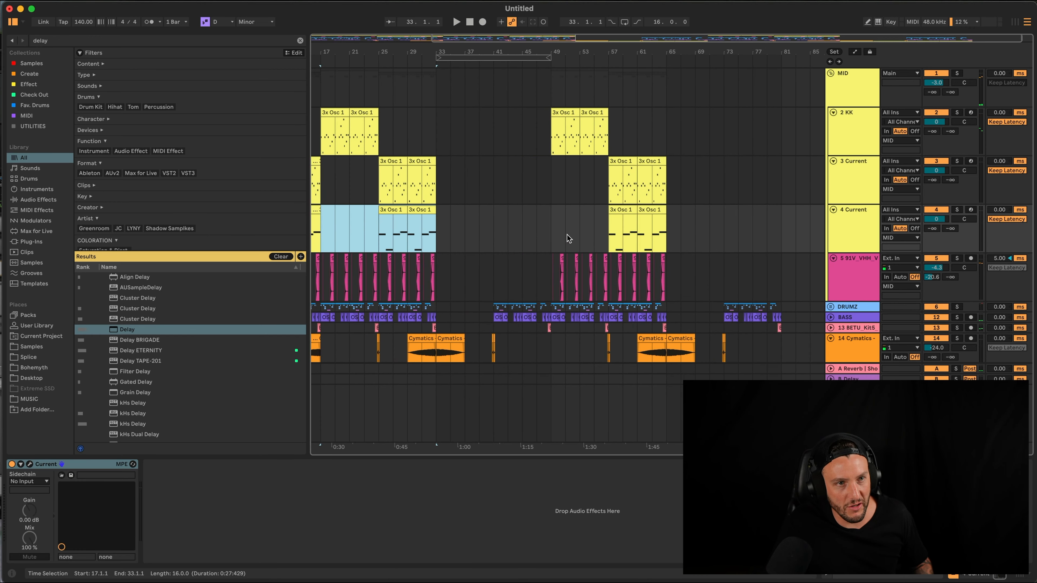
scroll(527, 231, left, 2)
drag(590, 231, 708, 231)
key(super+shift+d)
scroll(634, 242, left, 3)
scroll(585, 249, down, 2)
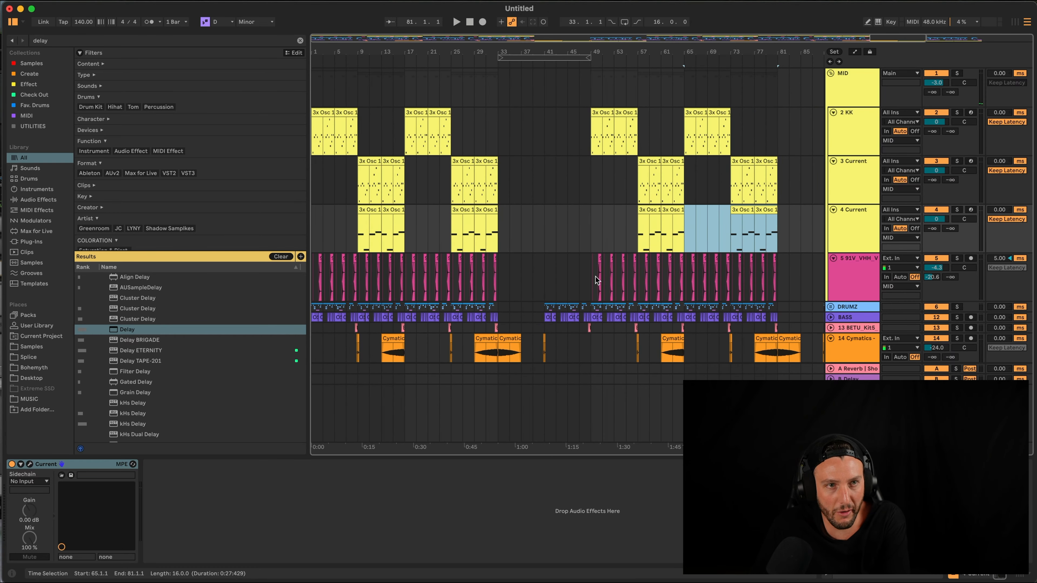
click(641, 232)
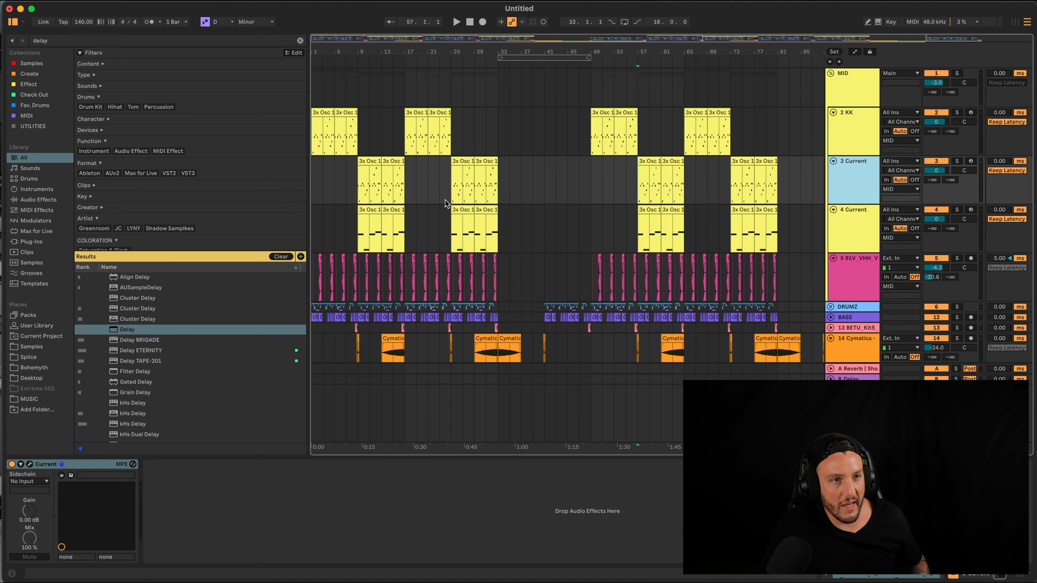
Duplicate the Current track, clear its bars 1–33, solo it, and play from bar 57
key(super+d)
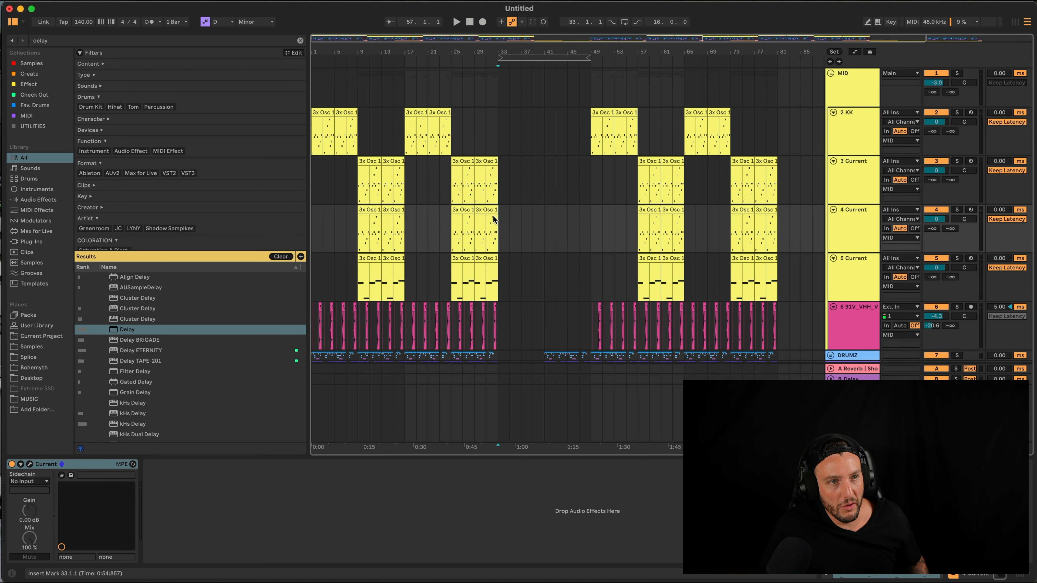
drag(495, 216, 227, 231)
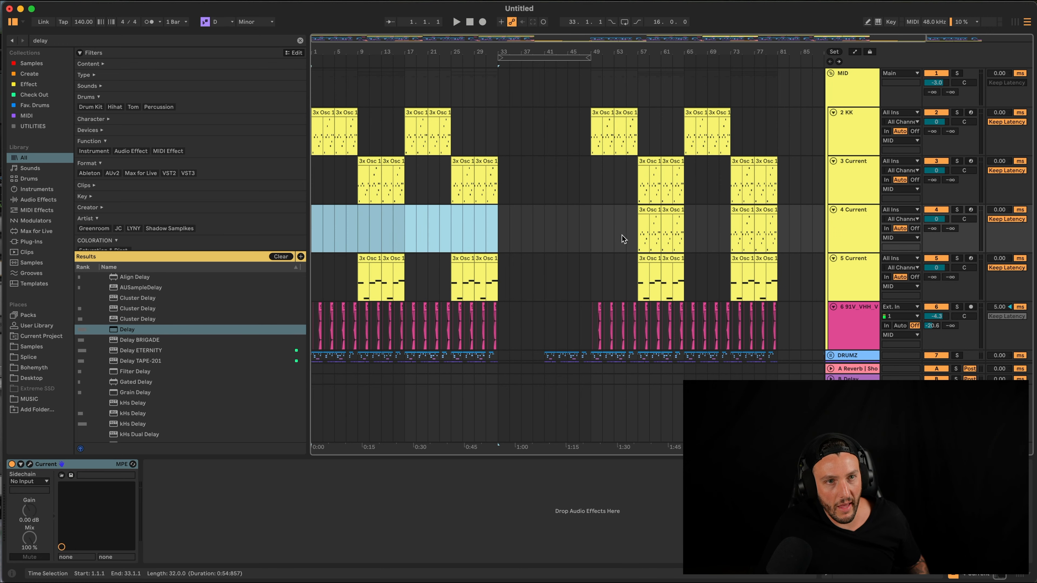
click(634, 239)
click(956, 209)
key(space)
double_click(870, 235)
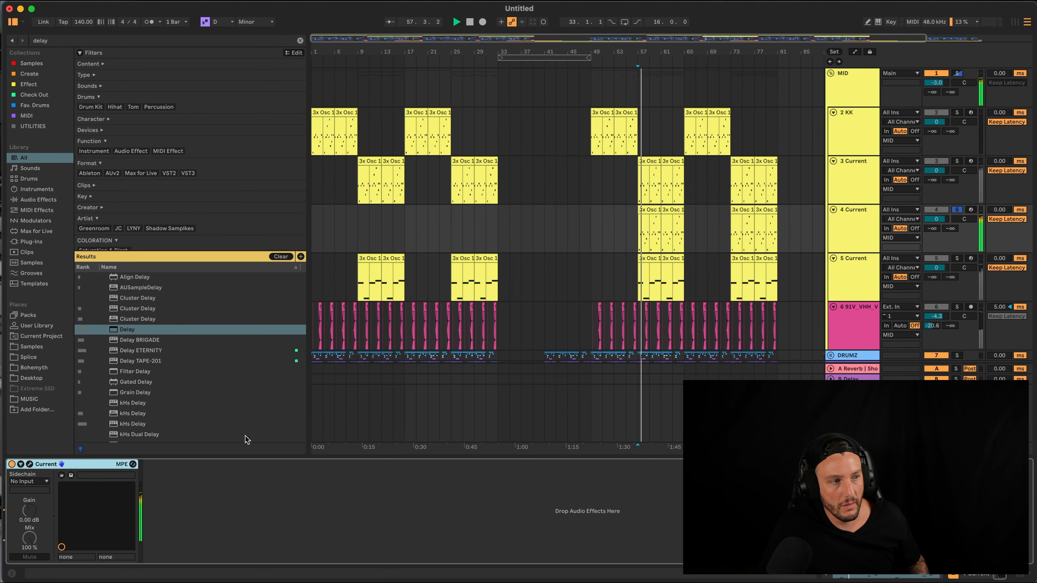
Switch the new Current synth from Evolving Pluck to the Crystal Keeper preset and close its window
click(30, 464)
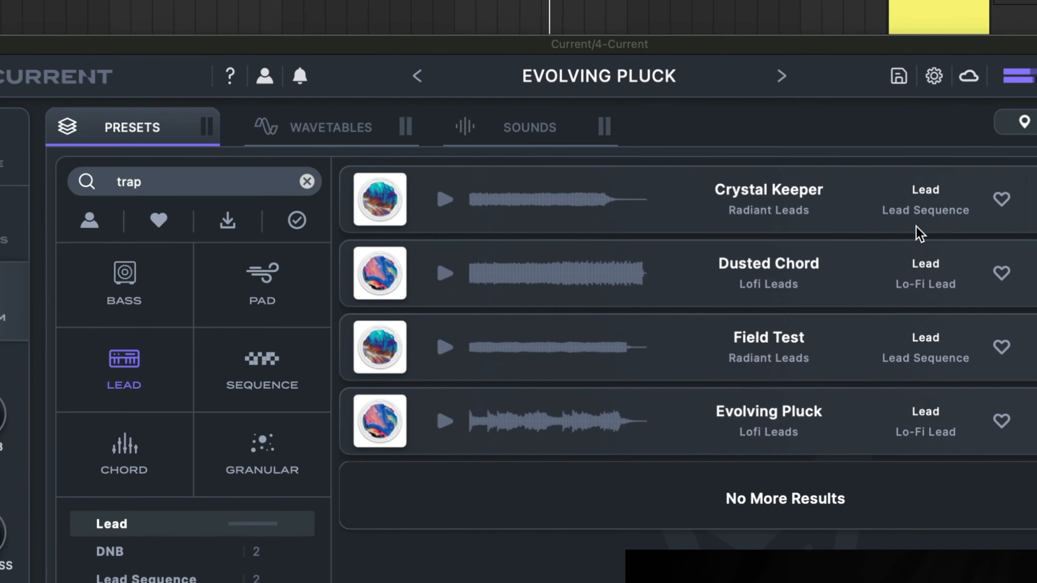
key(Down)
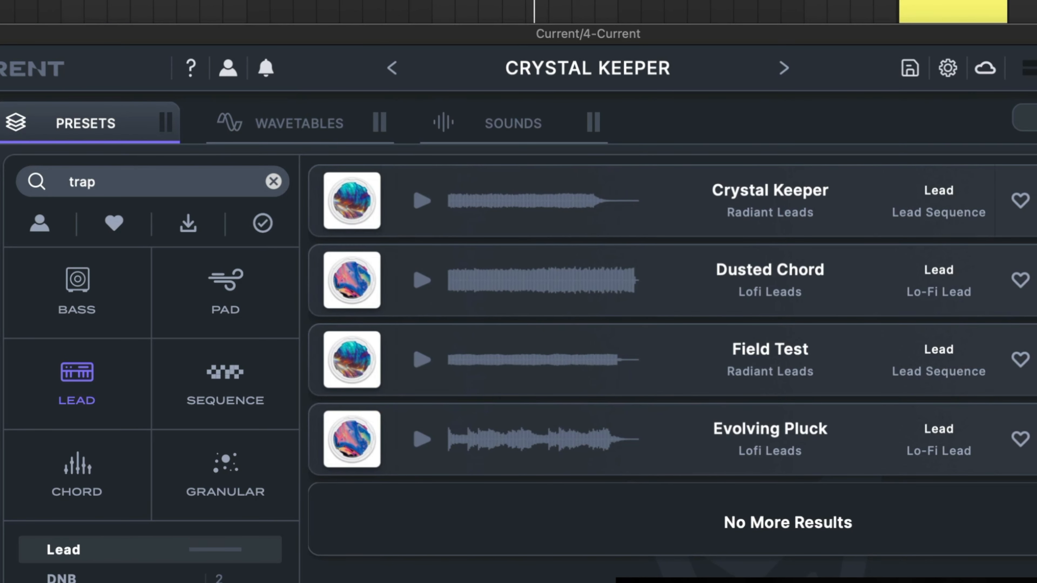
key(super+w)
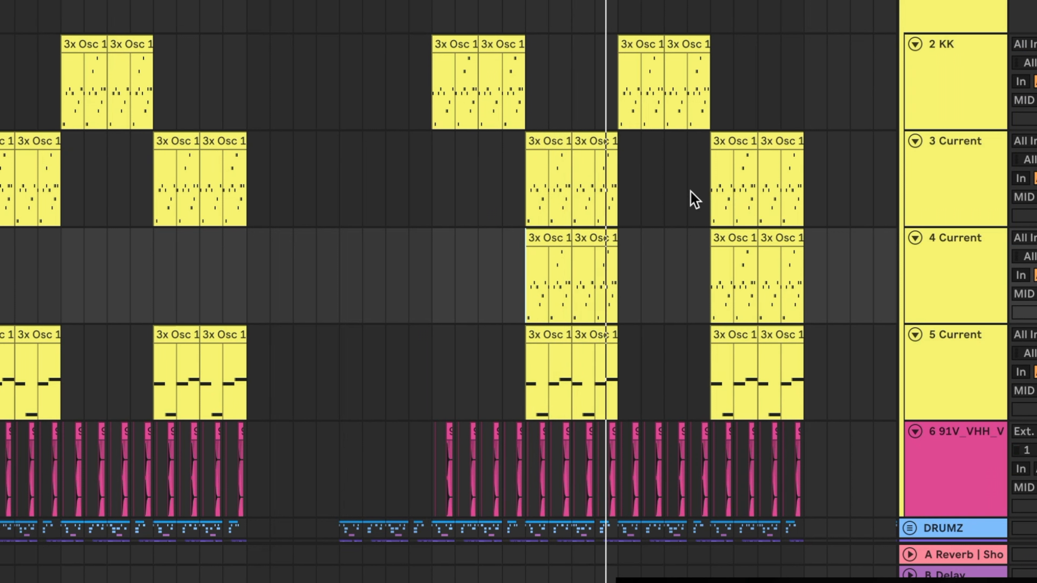
Select a one-beat slice on the KK track and duplicate it twice with Ctrl+D
click(985, 89)
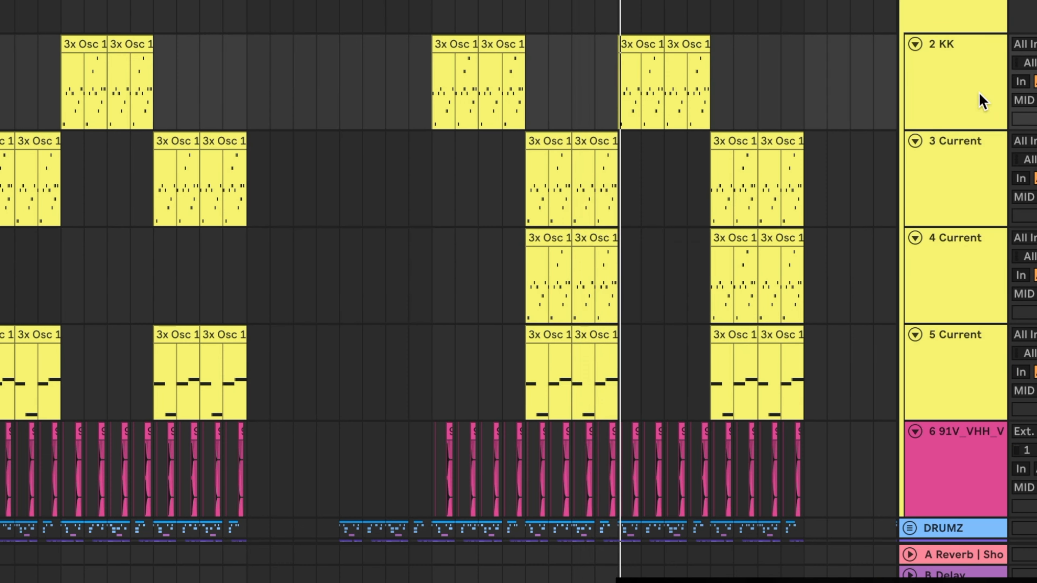
scroll(697, 108, up, 10)
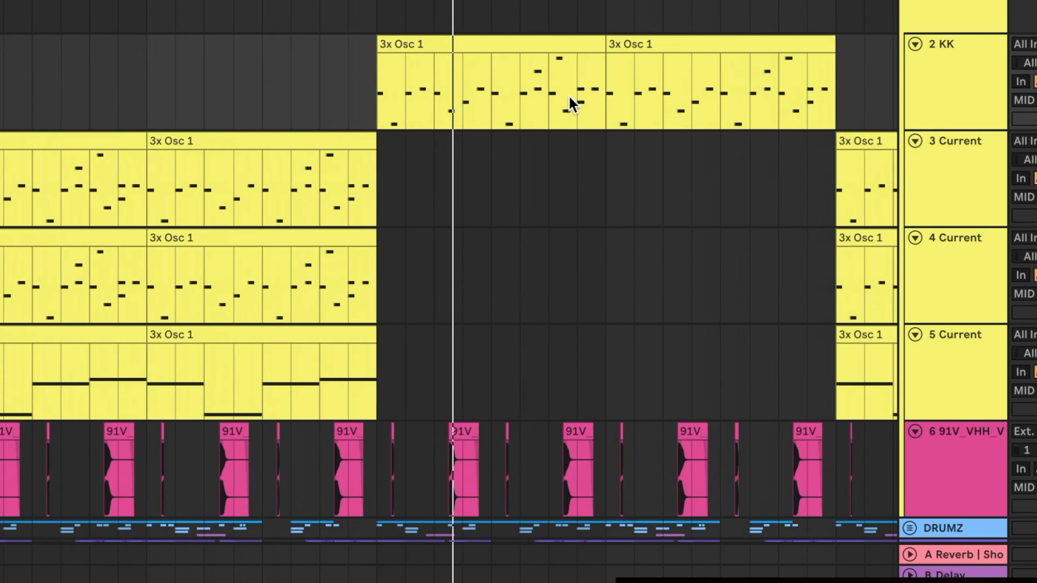
key(ctrl+d)
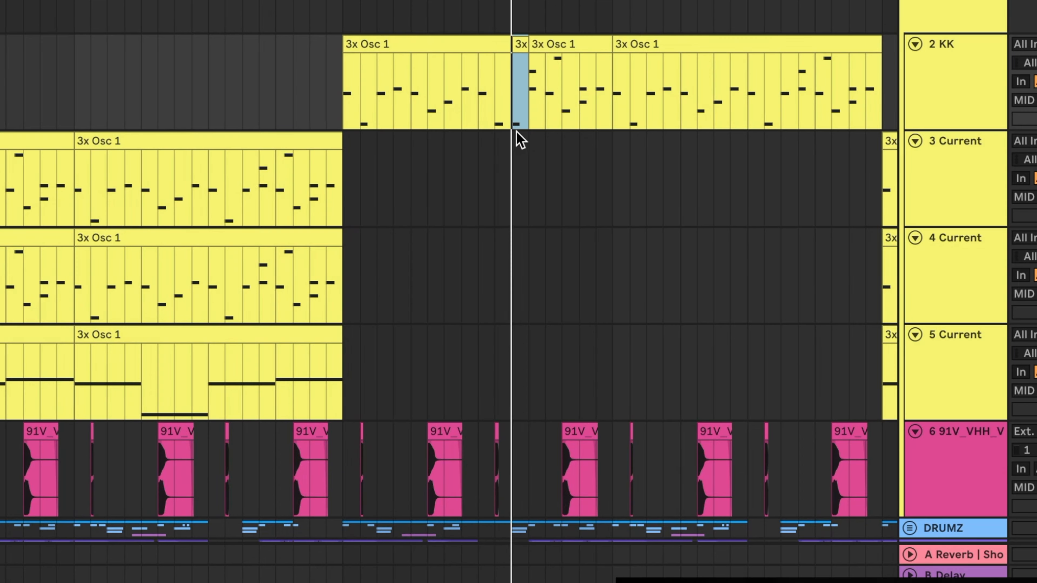
key(ctrl+d)
key(ctrl+d)
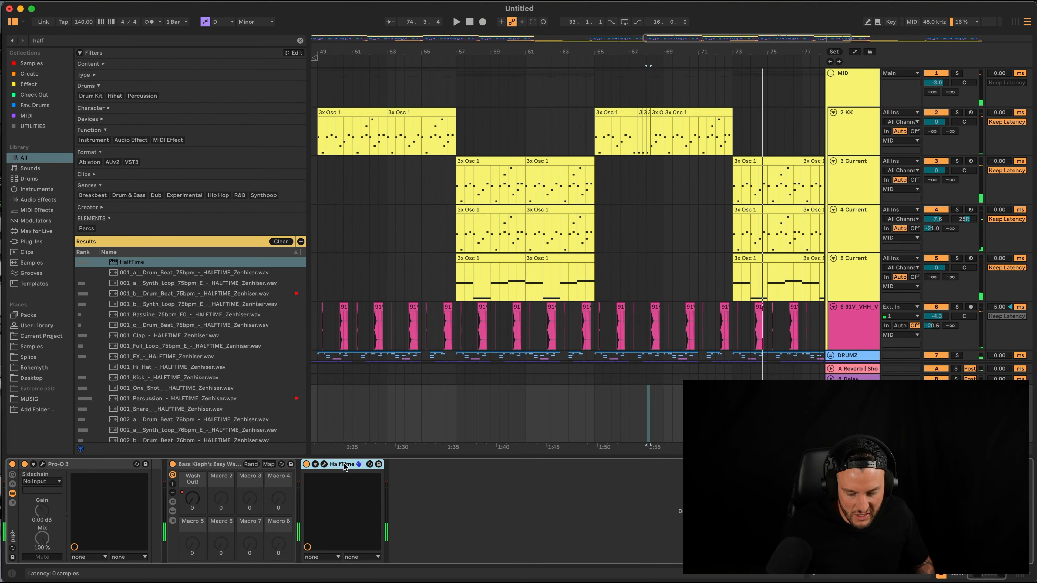
scroll(537, 313, left, 15)
scroll(512, 350, down, 10)
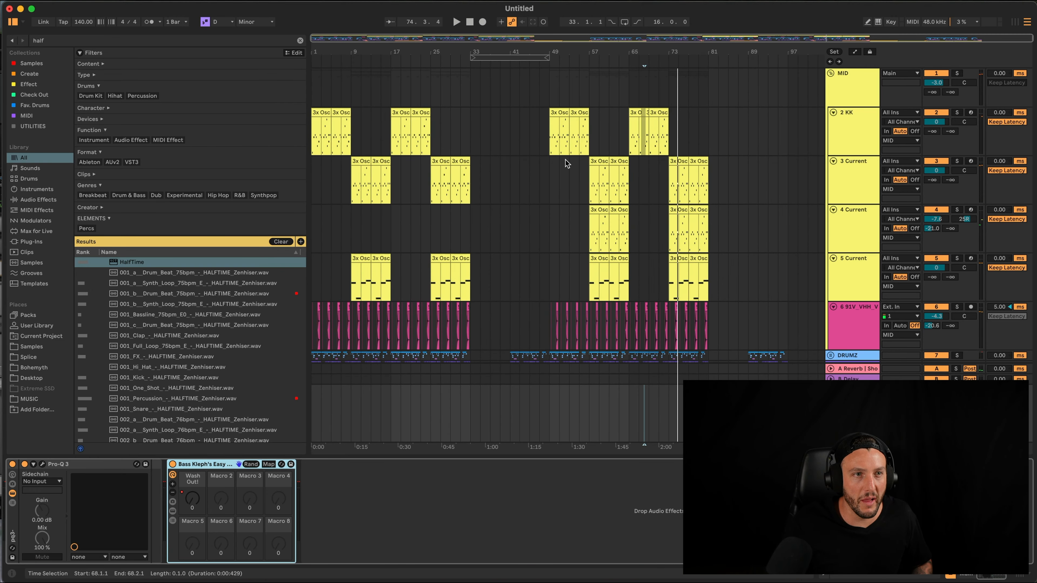
scroll(564, 163, up, 10)
scroll(563, 162, up, 5)
scroll(557, 171, left, 20)
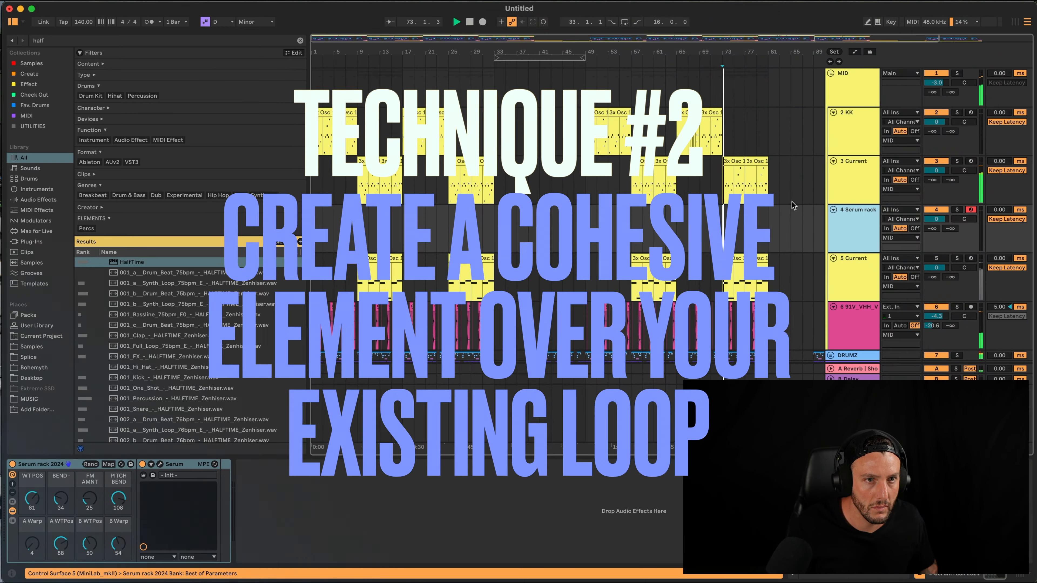
Copy the bar-73 melody clip onto the Serum rack track and open its notes
scroll(753, 179, up, 5)
click(684, 161)
drag(683, 161, 683, 209)
key(space)
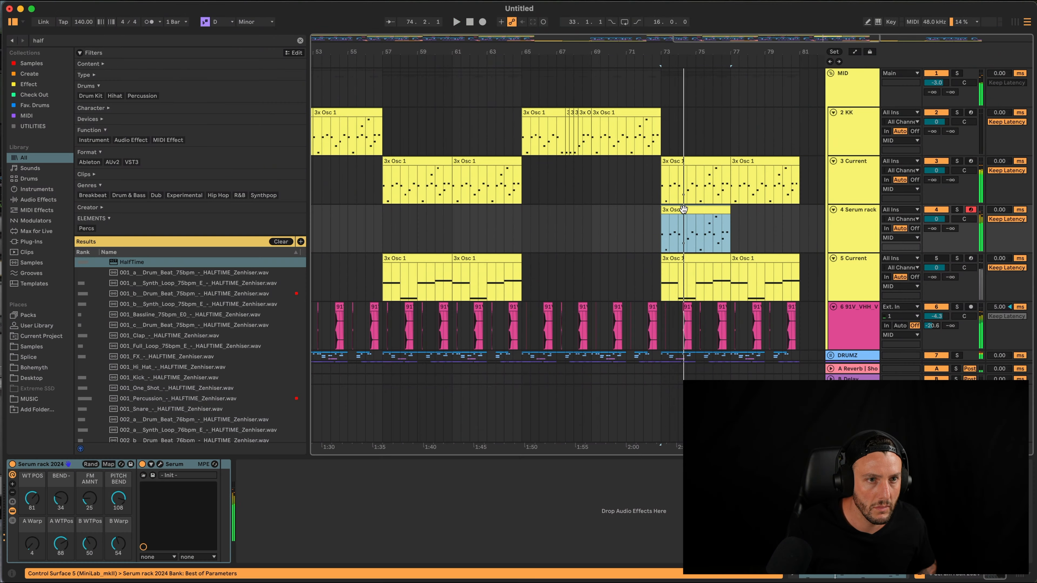
double_click(684, 209)
key(space)
key(space)
Add F4 notes at beats 1.2 and 1.3, then repeat the one-bar clip twice more
click(303, 513)
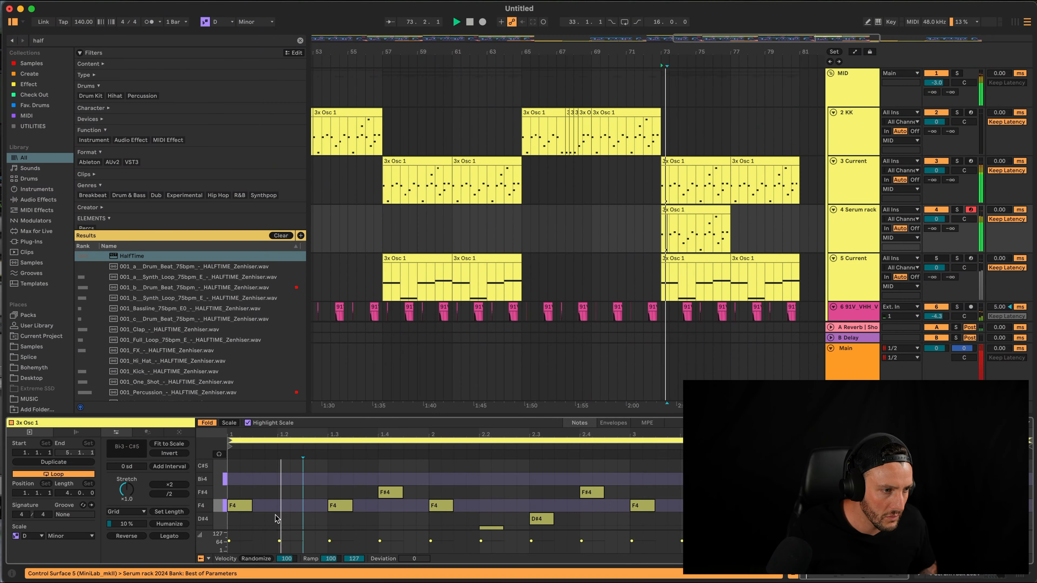
double_click(282, 507)
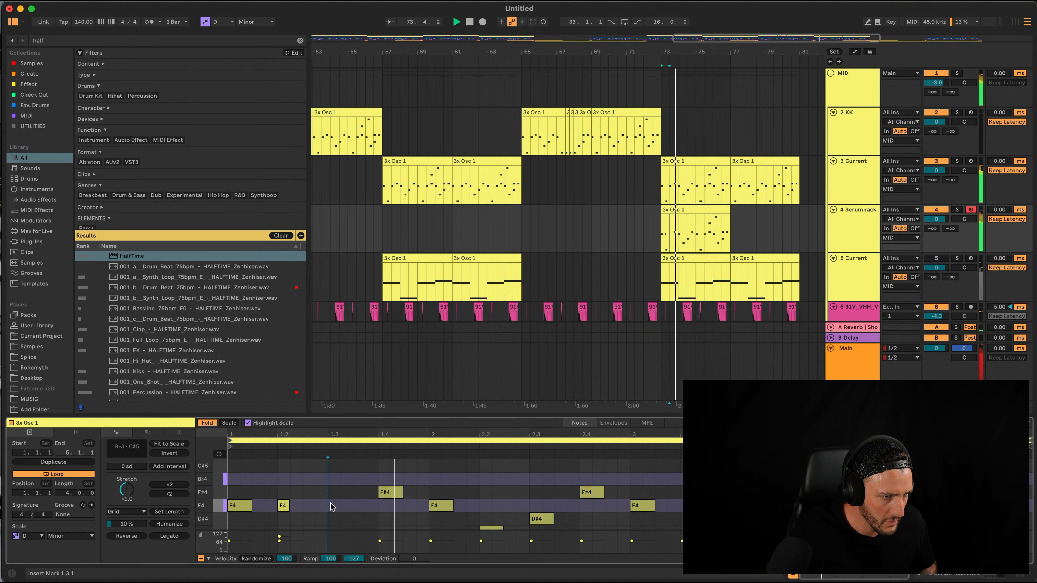
double_click(332, 507)
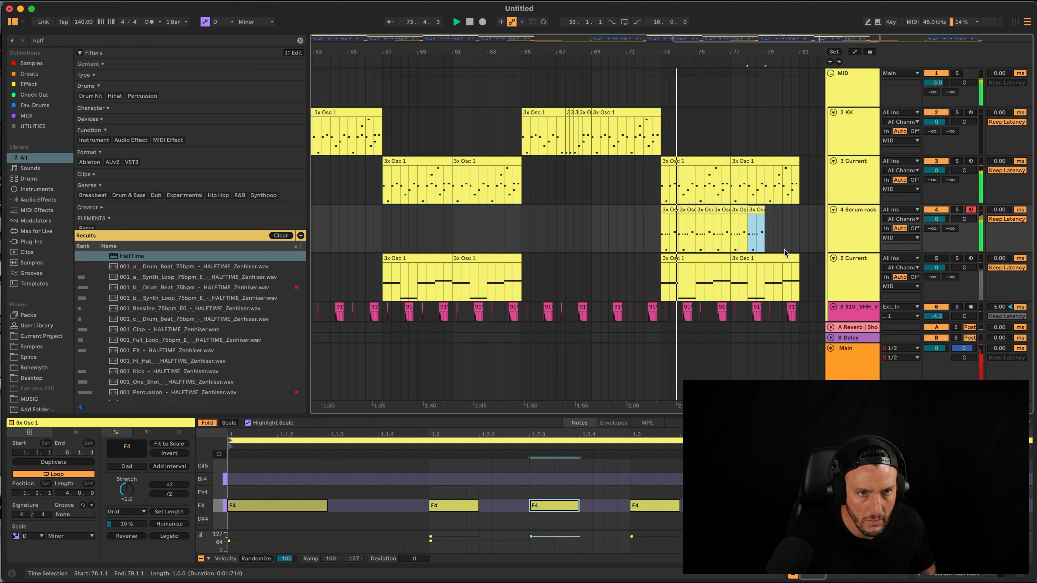
key(ctrl+d)
key(ctrl+d)
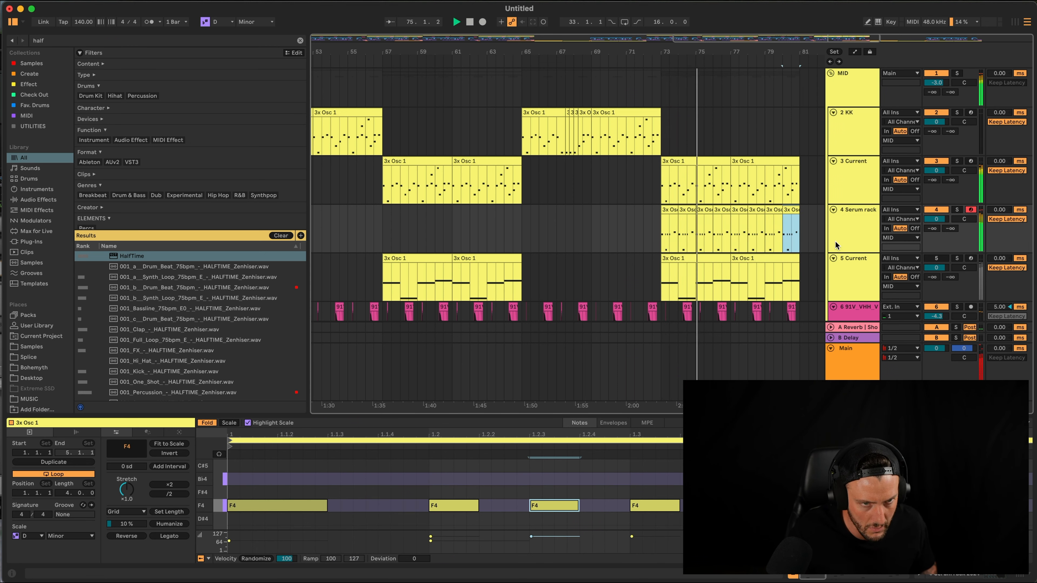
click(661, 234)
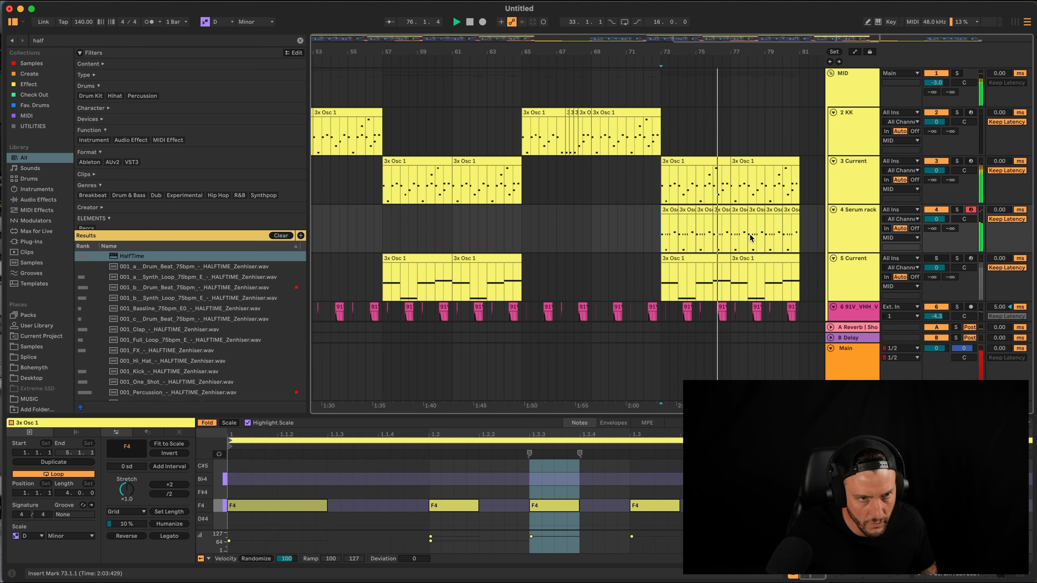
key(space)
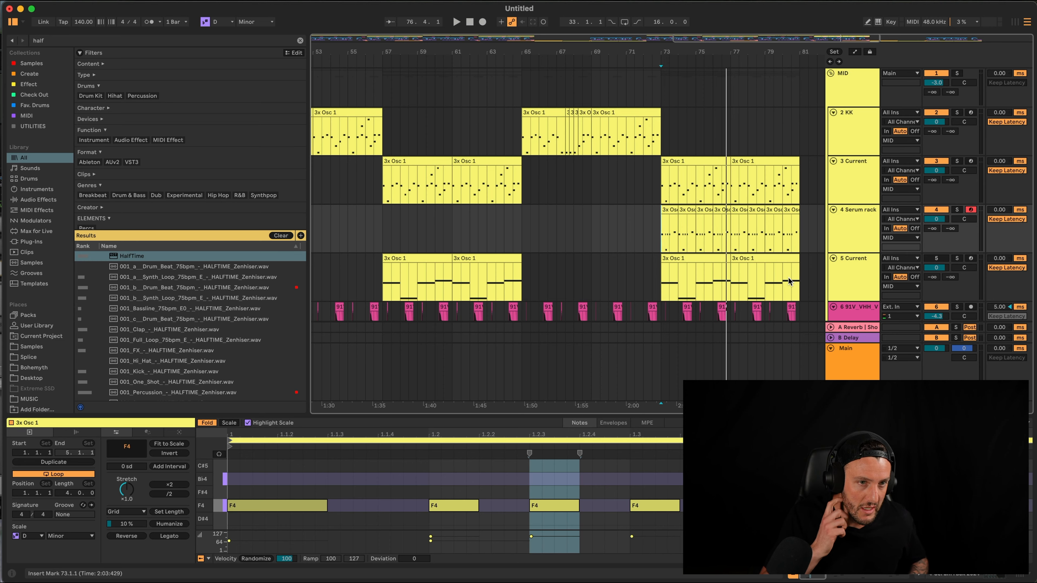
click(684, 161)
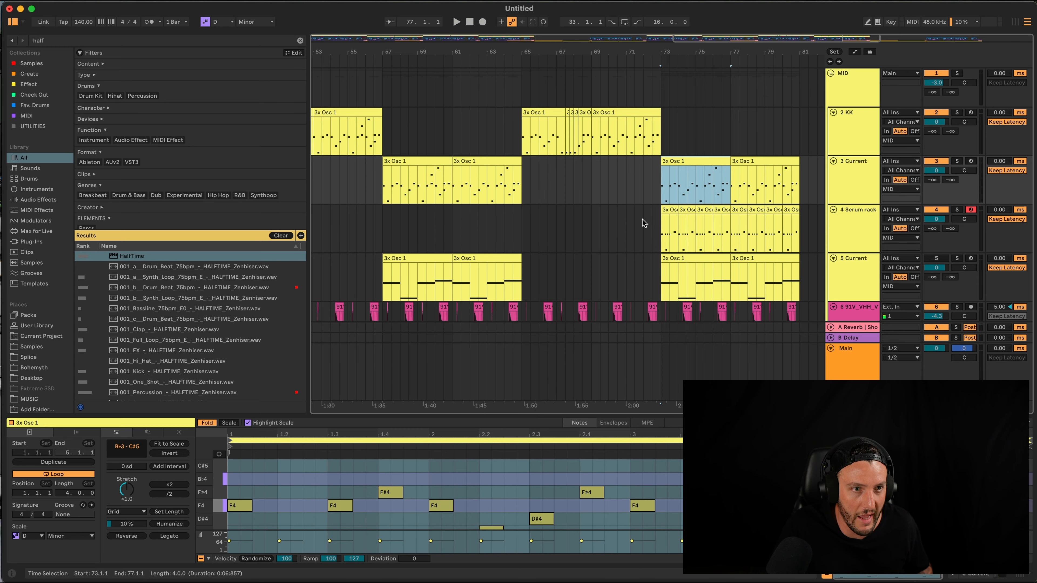
click(672, 229)
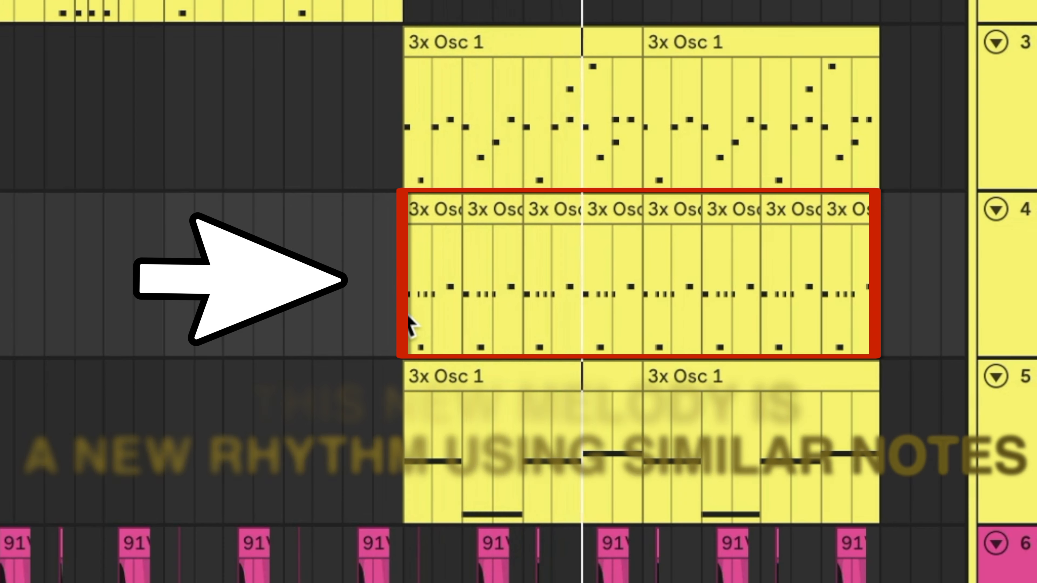
scroll(405, 309, down, 5)
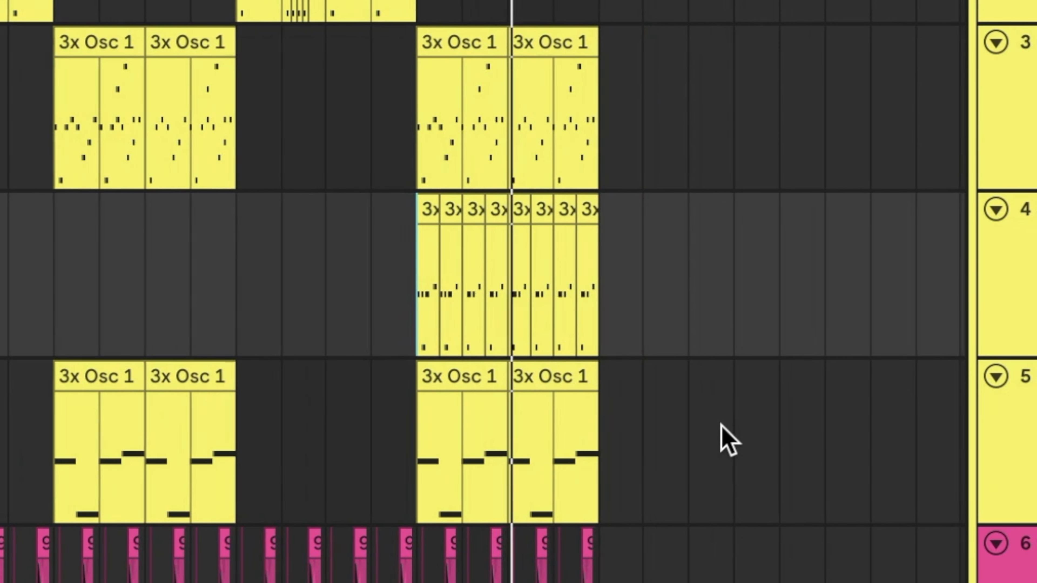
scroll(653, 439, down, 2)
scroll(590, 435, up, 5)
scroll(458, 418, up, 4)
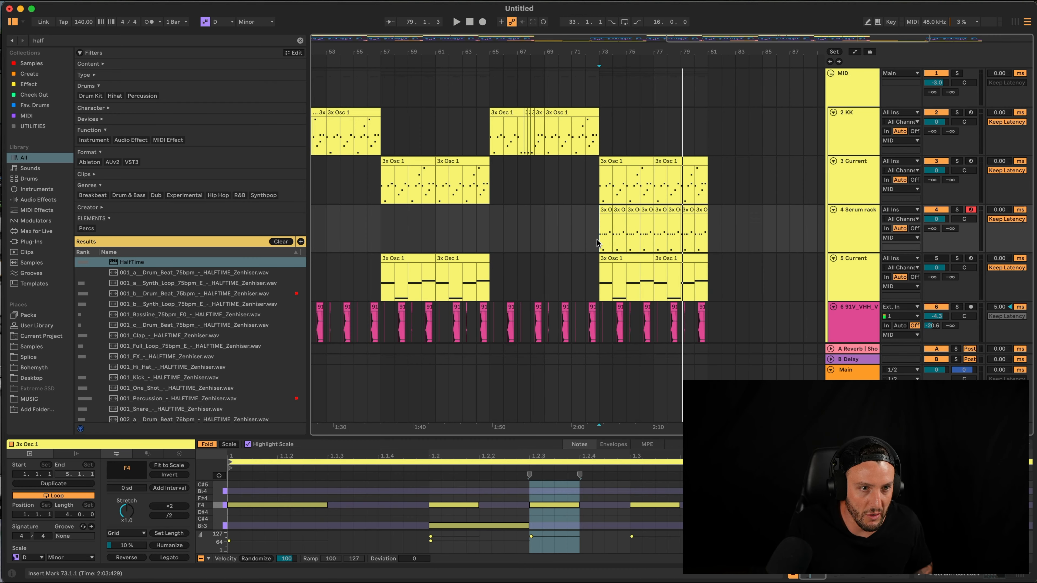
Duplicate the Serum rack melody clips from bars 73–81 onto bars 81–89
drag(599, 231, 704, 231)
key(super+d)
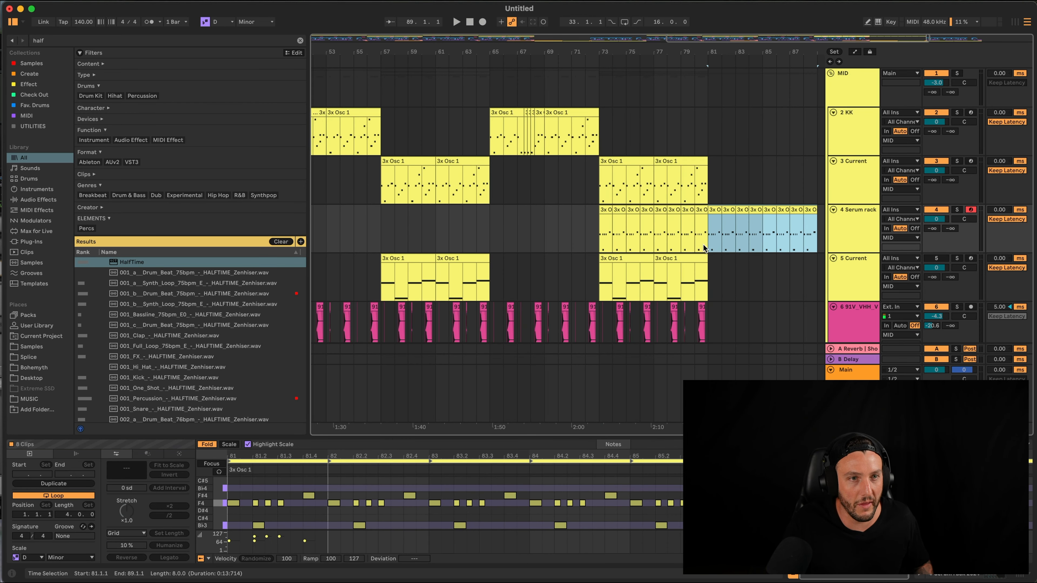
scroll(642, 283, down, 5)
scroll(674, 325, down, 6)
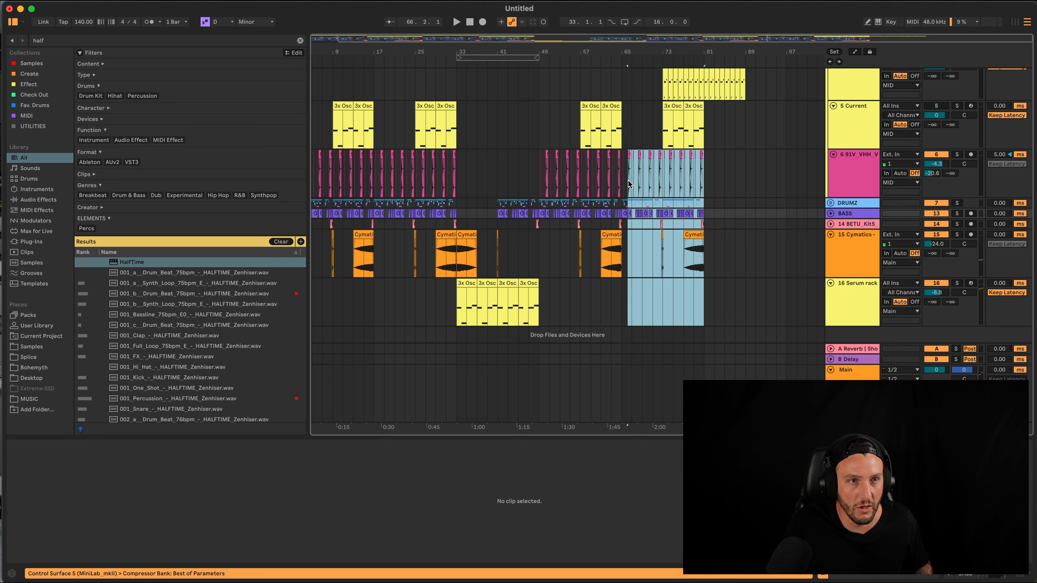
Repeat bars 65–81 of the drum, bass and Cymatics tracks through bar 97
key(super+d)
click(703, 185)
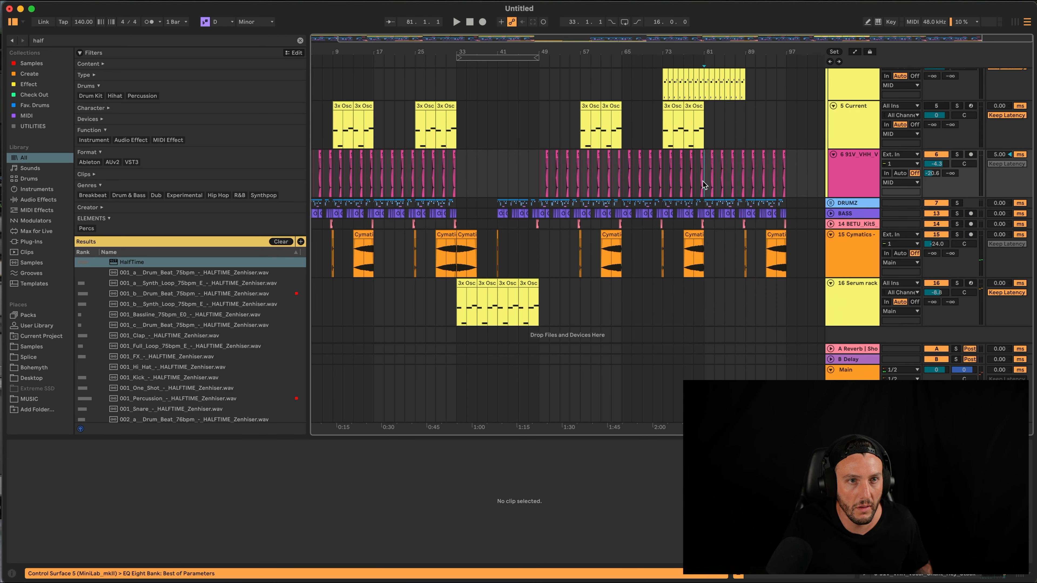
scroll(710, 200, up, 5)
scroll(706, 245, up, 5)
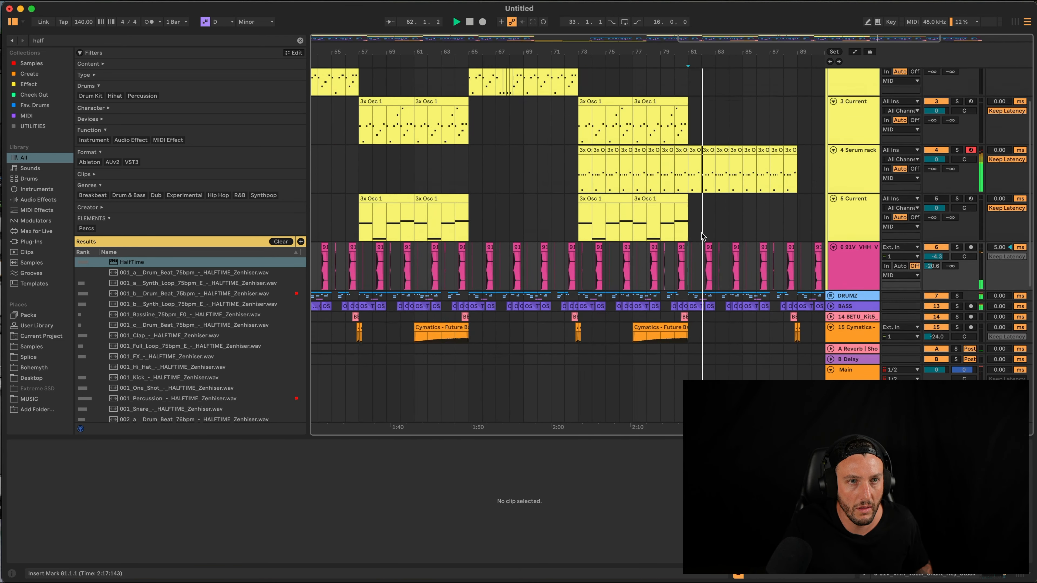
scroll(702, 255, down, 1)
click(582, 189)
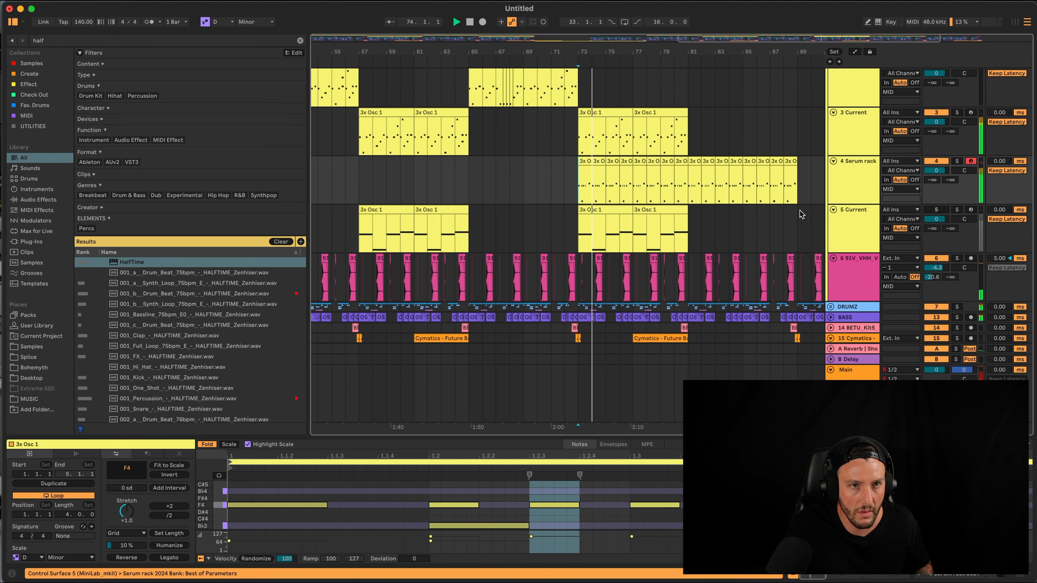
Turn off the Delay device on the 5 Current track
scroll(812, 228, up, 2)
click(850, 267)
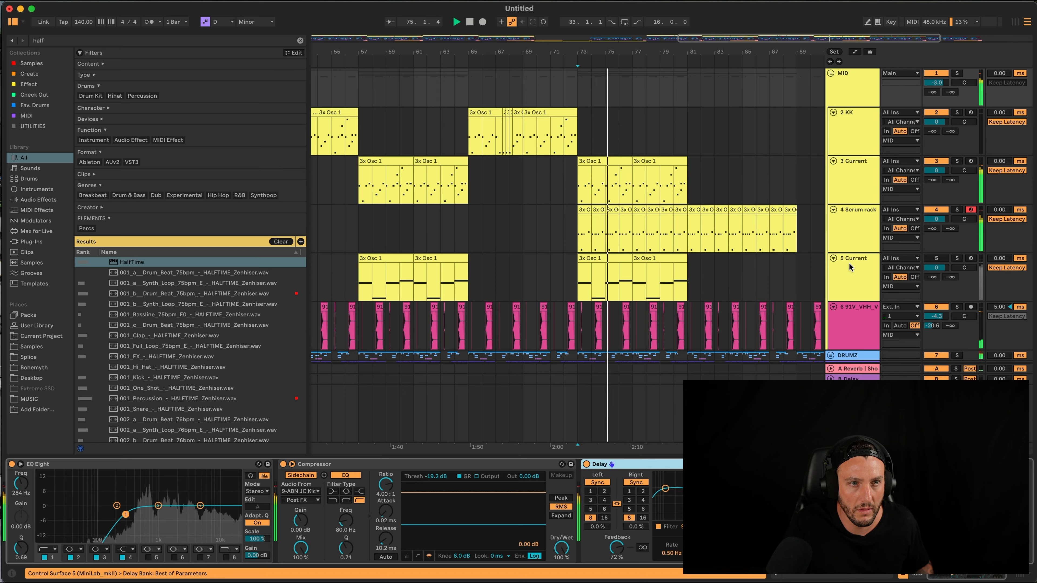
scroll(845, 371, down, 2)
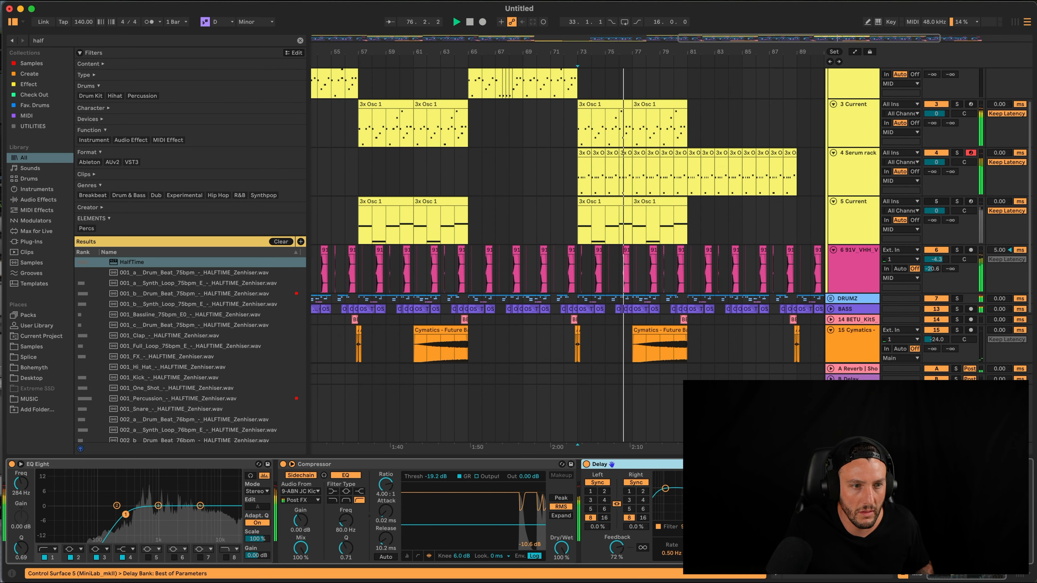
scroll(572, 253, down, 1)
click(587, 465)
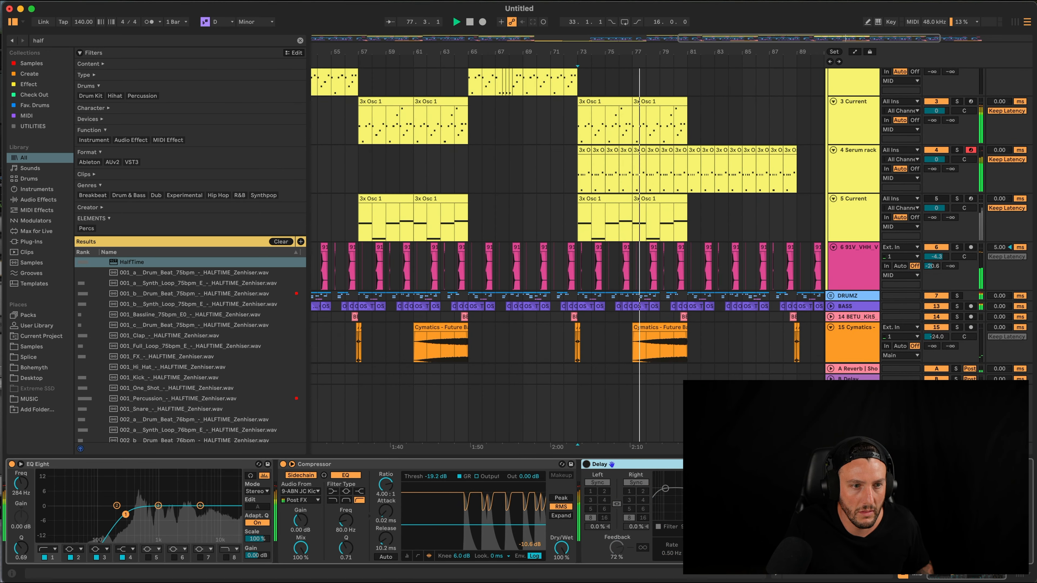
Inspect the device chains on the Main and 4 Serum rack tracks
click(853, 398)
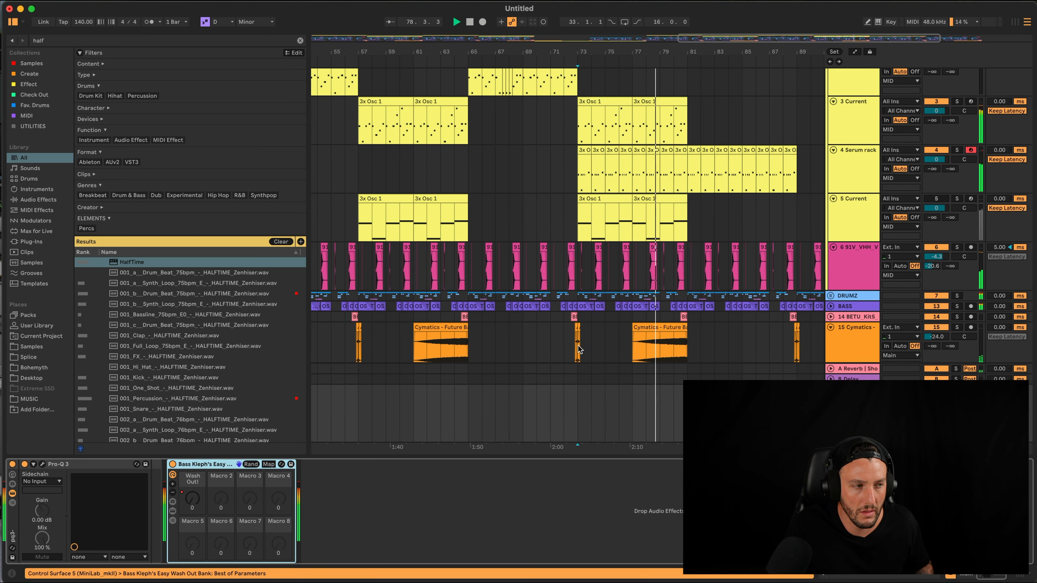
scroll(579, 350, down, 3)
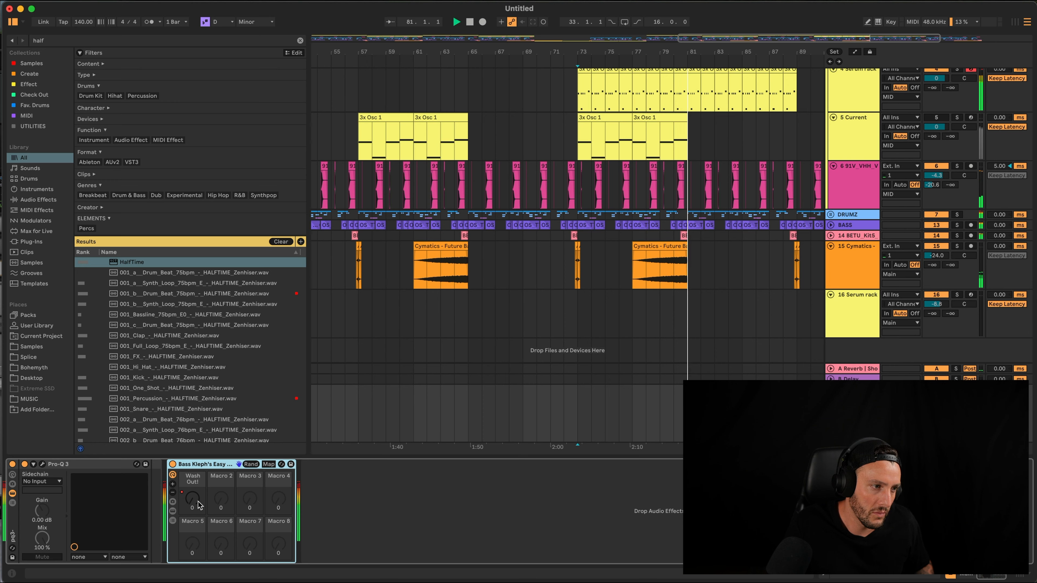
scroll(633, 303, up, 3)
click(846, 160)
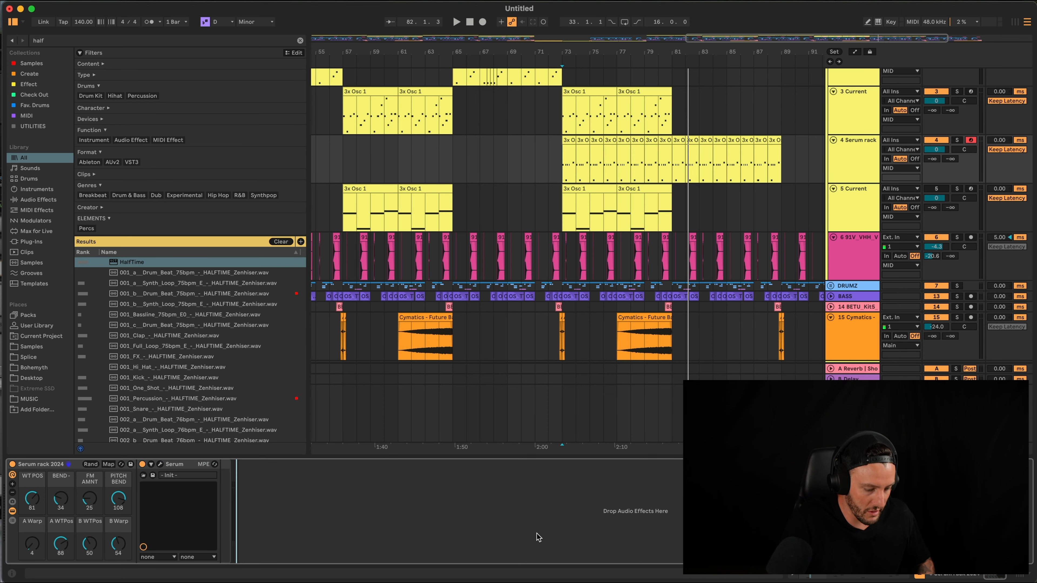
Search the browser for 'auto f' and load Auto Filter after Serum
key(super+f)
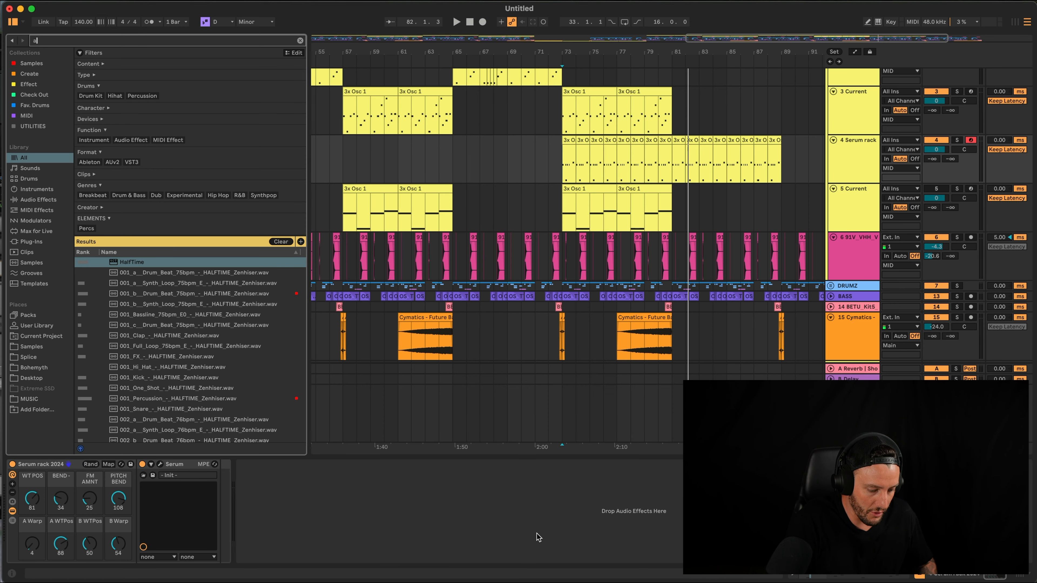
text(auto f)
key(Return)
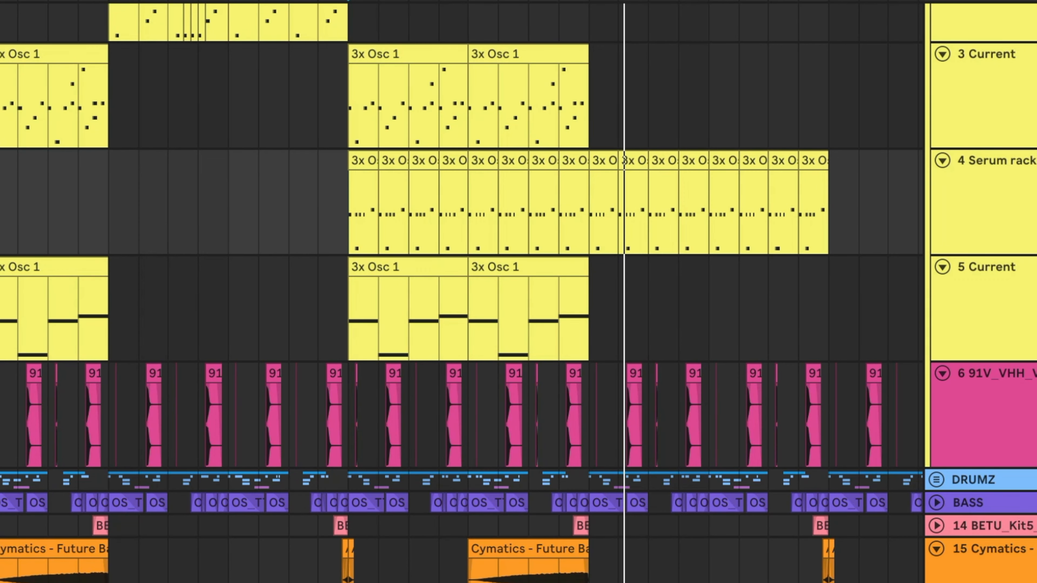
Draw Auto Filter Frequency automation rising from 258 Hz to 1.51 kHz at bar 81
key(a)
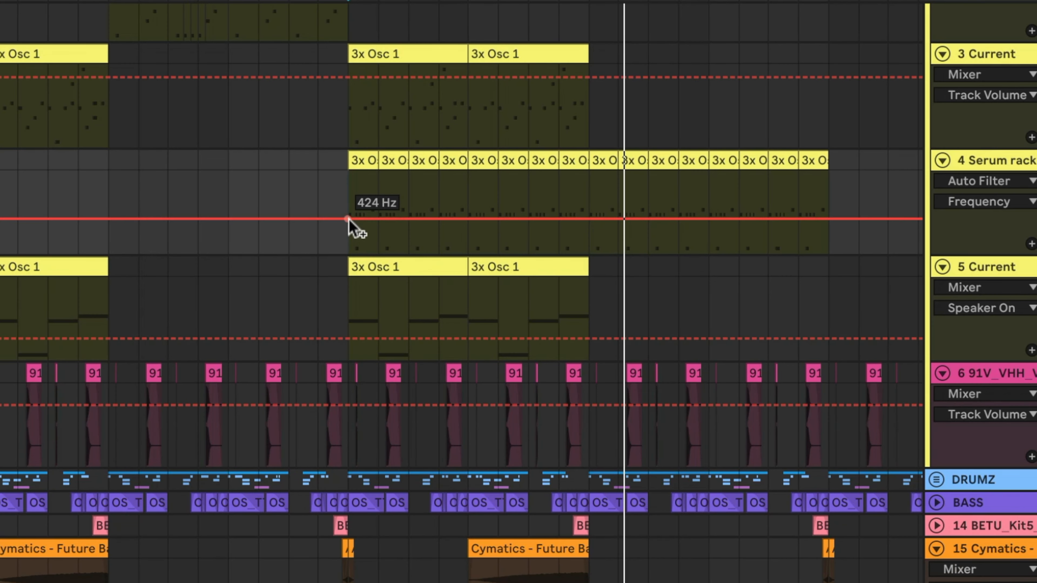
drag(345, 220, 347, 231)
drag(583, 220, 590, 195)
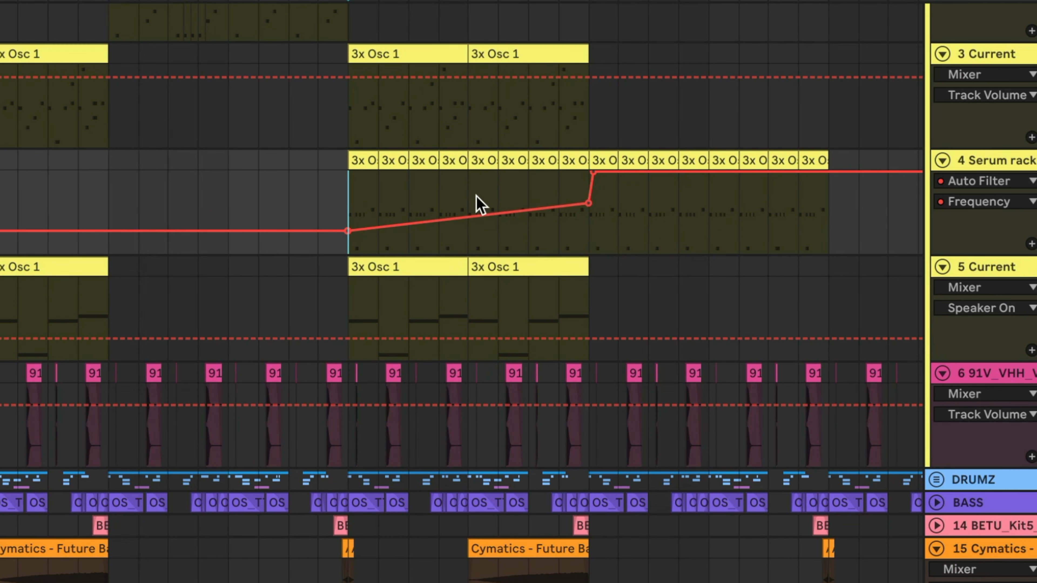
drag(587, 203, 582, 208)
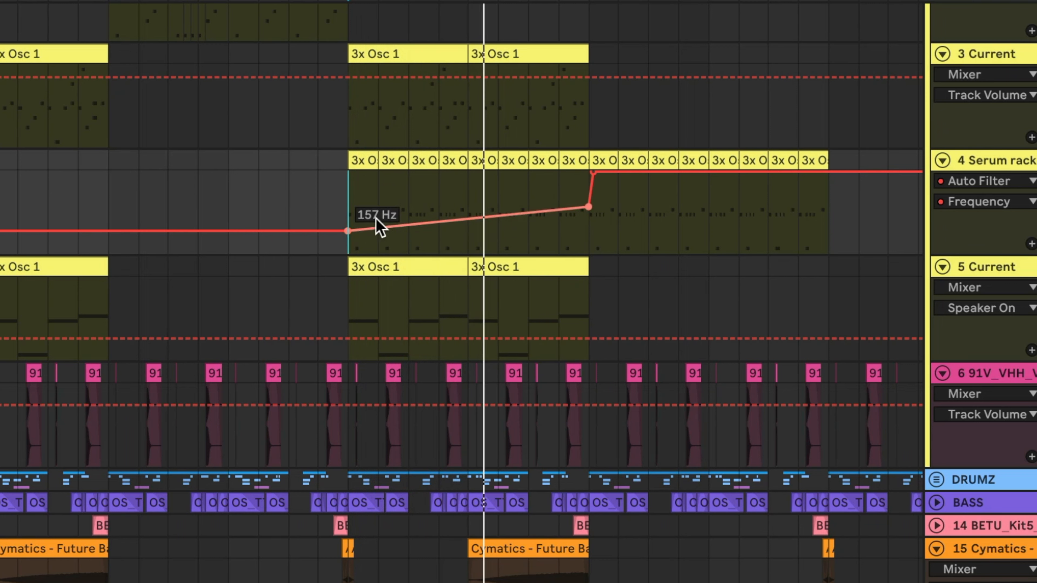
drag(347, 231, 347, 225)
drag(589, 207, 589, 189)
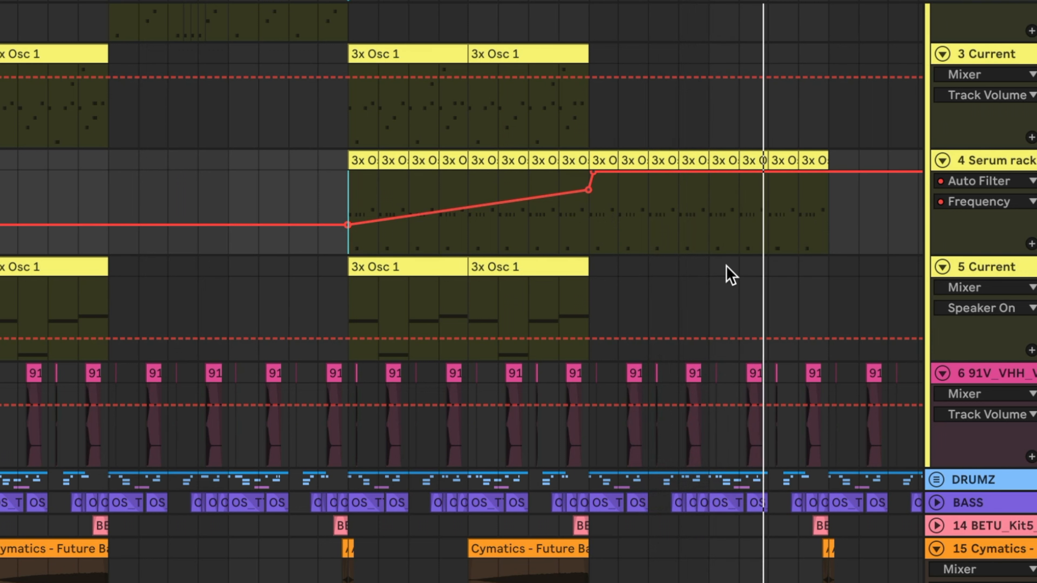
Hide the automation and duplicate the second 3x Osc 1 clip on track 3
click(595, 221)
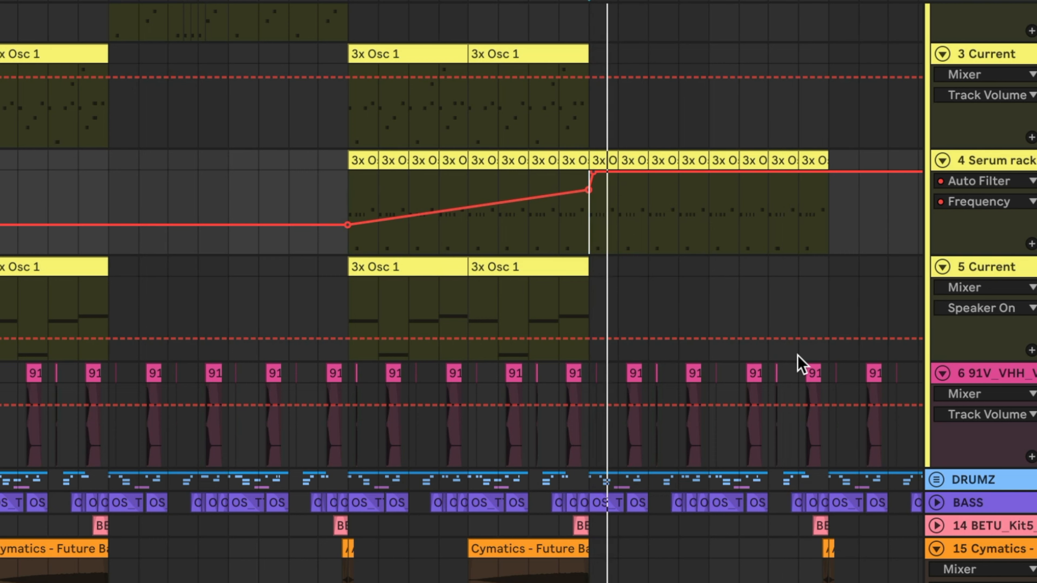
key(a)
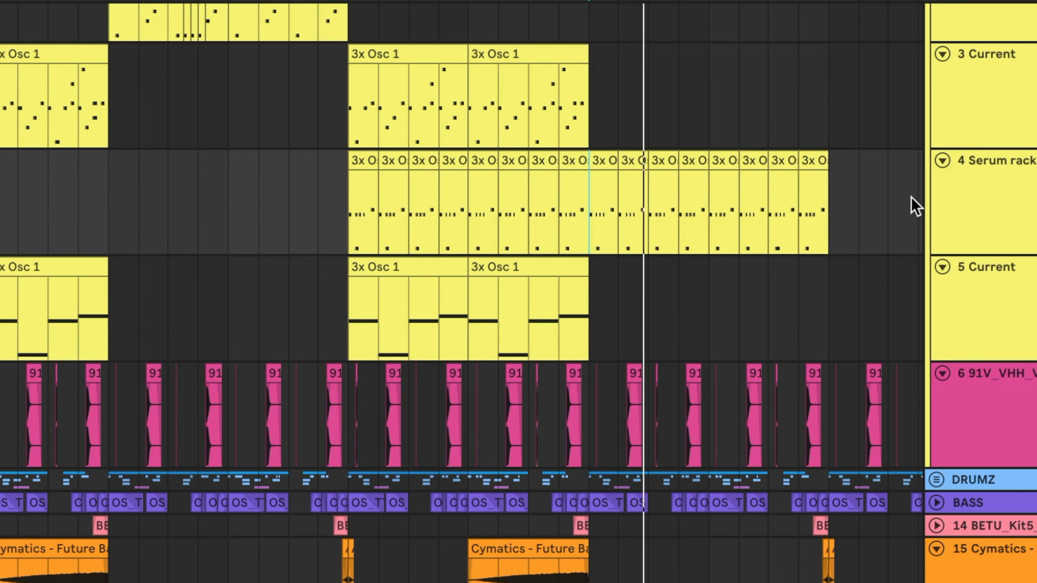
click(530, 51)
key(space)
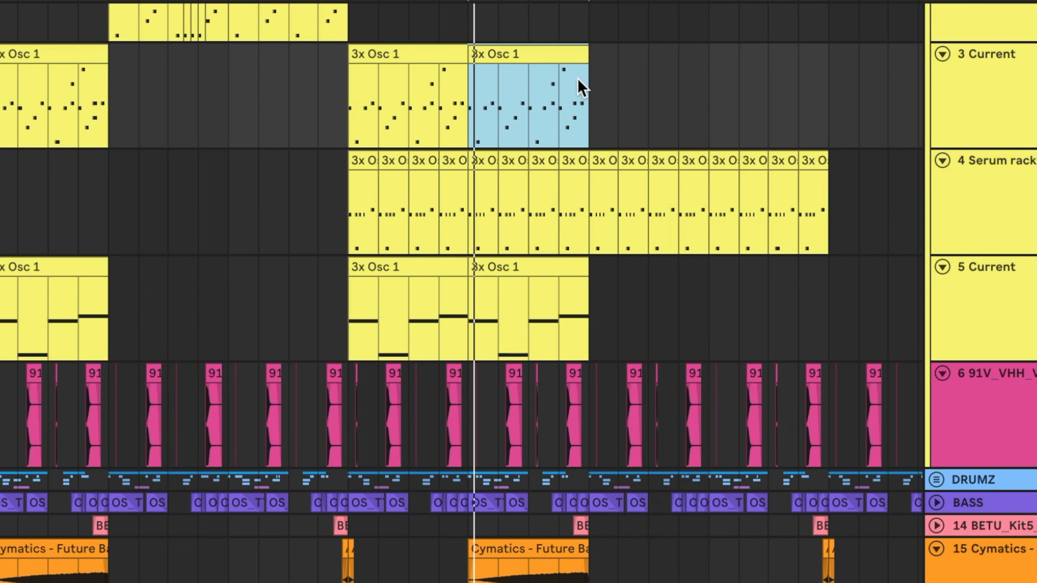
key(ctrl+d)
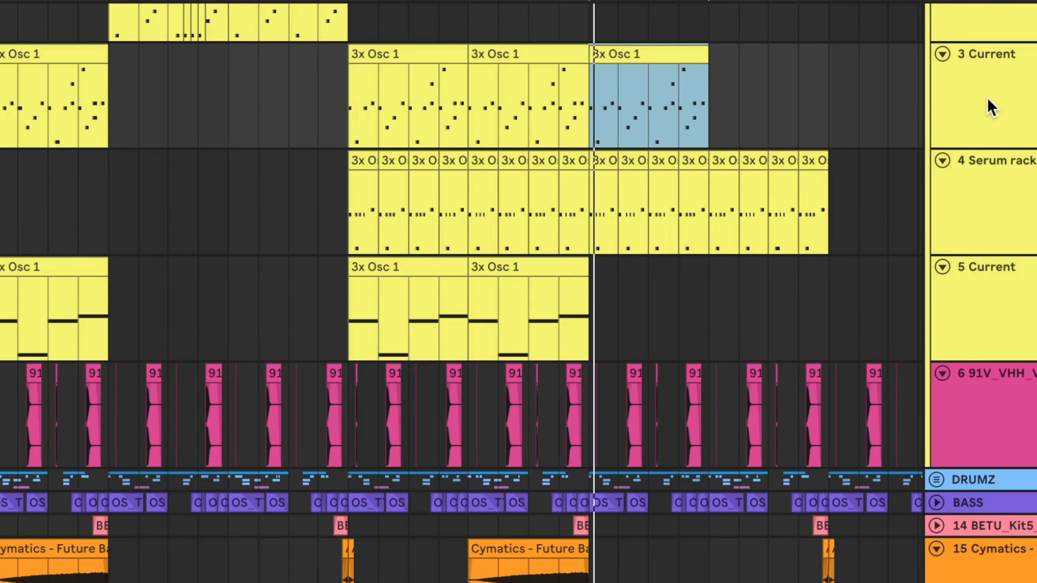